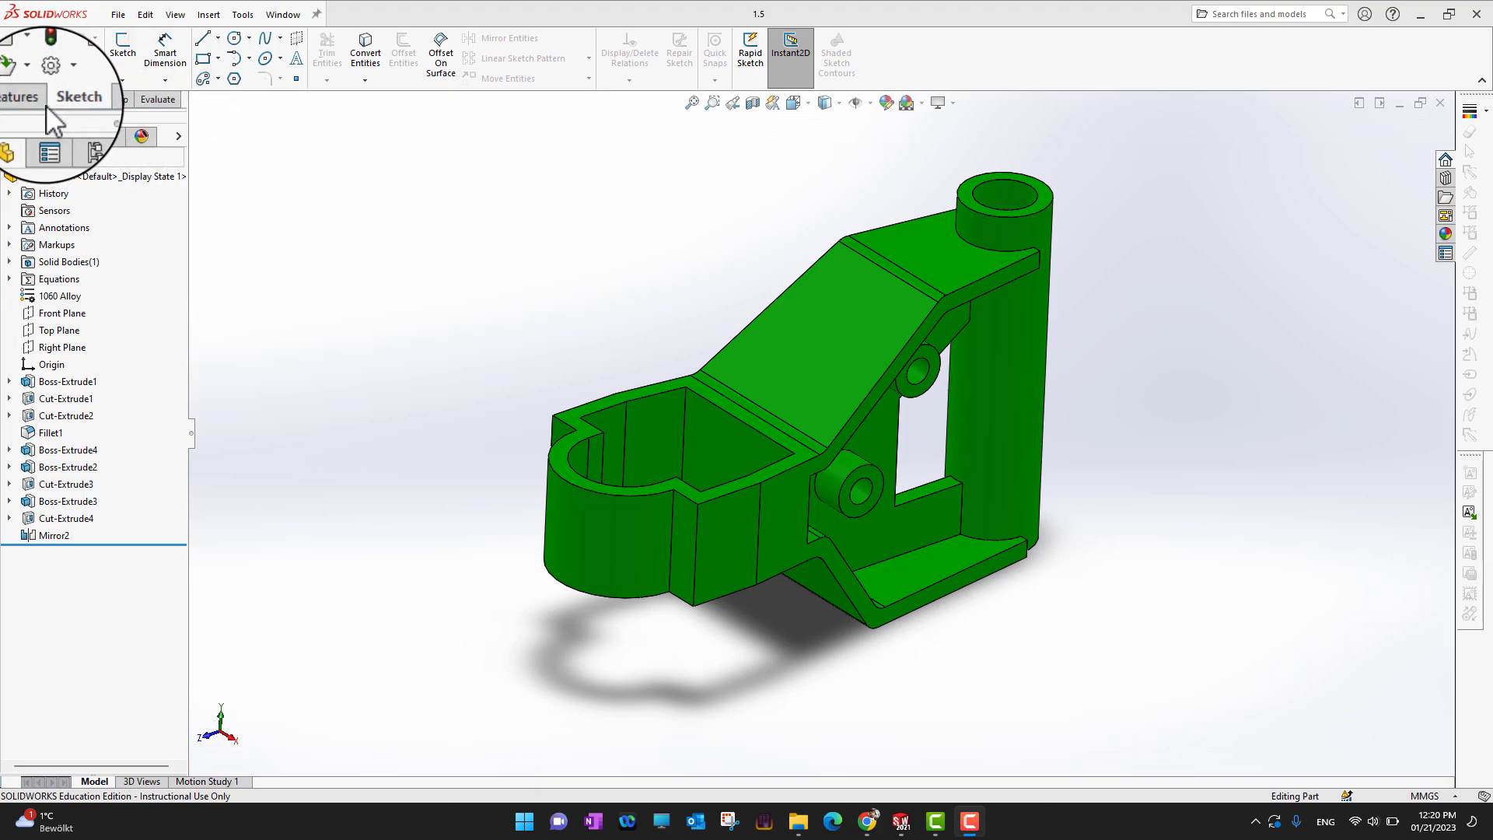
Hide the Evaluate tab in the CommandManager, then restore it
right_click(150, 93)
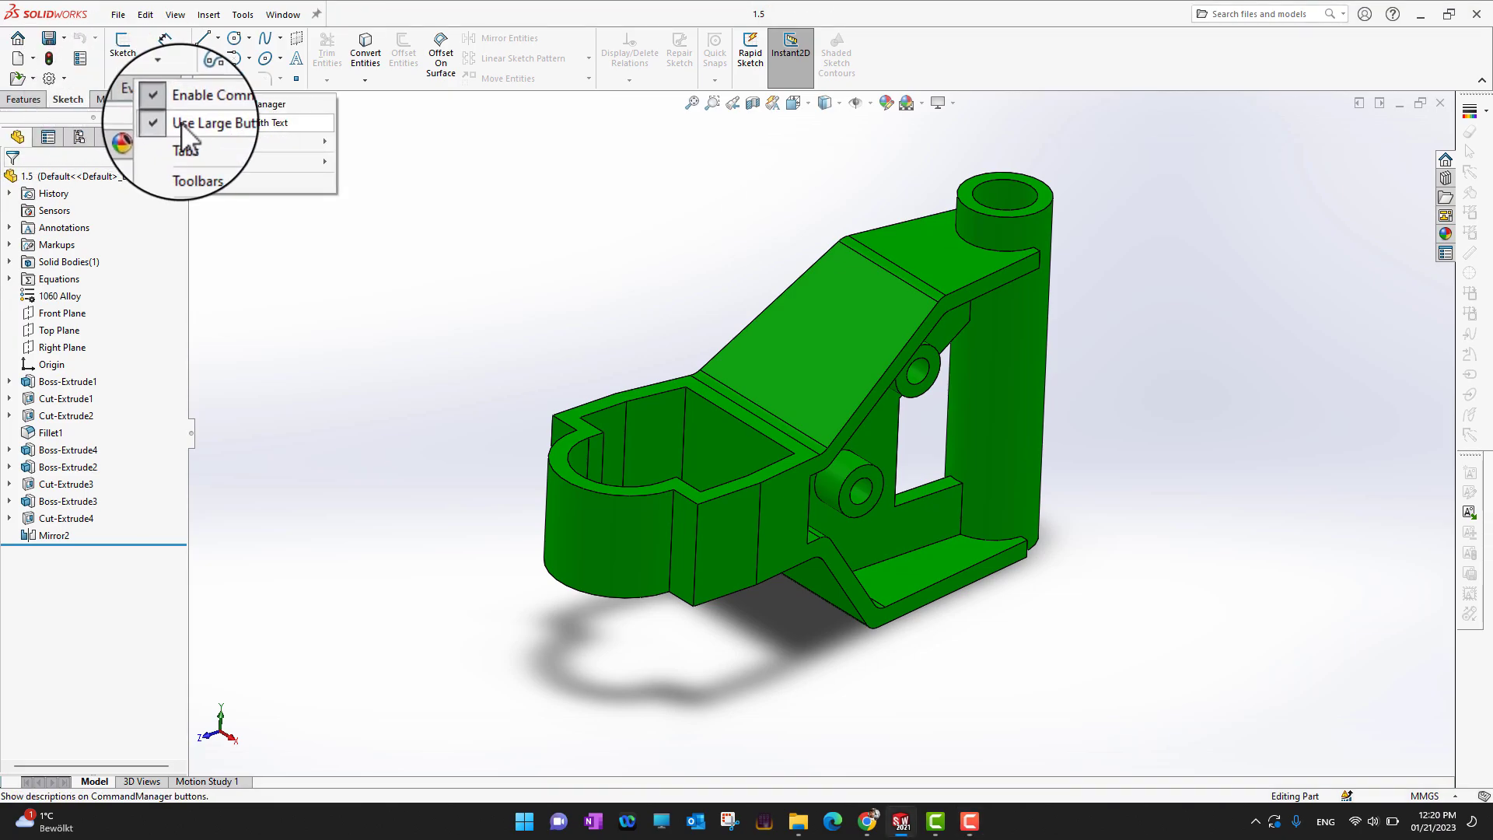
mouse_move(184, 141)
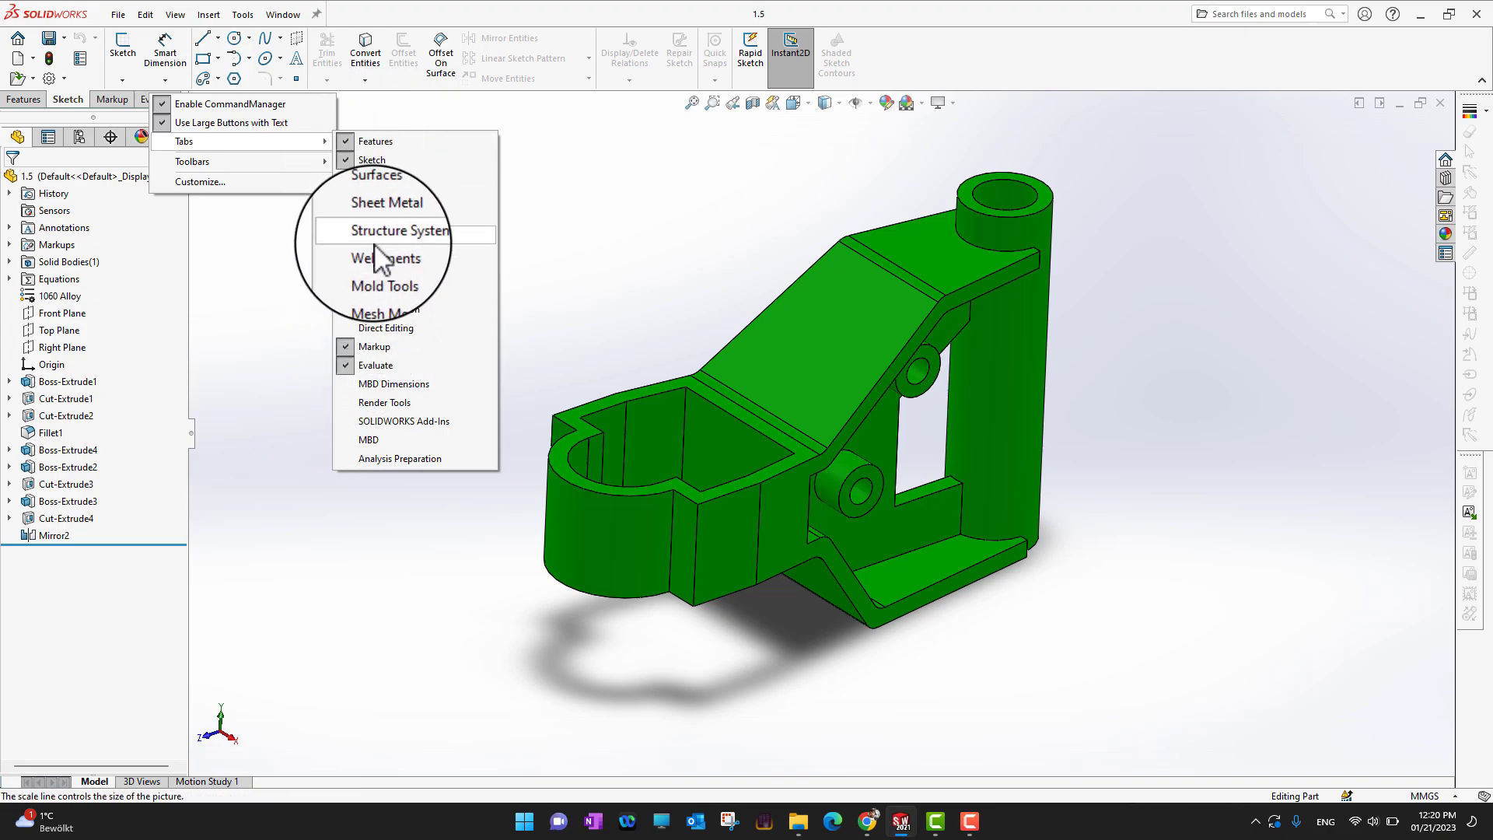
left_click(343, 368)
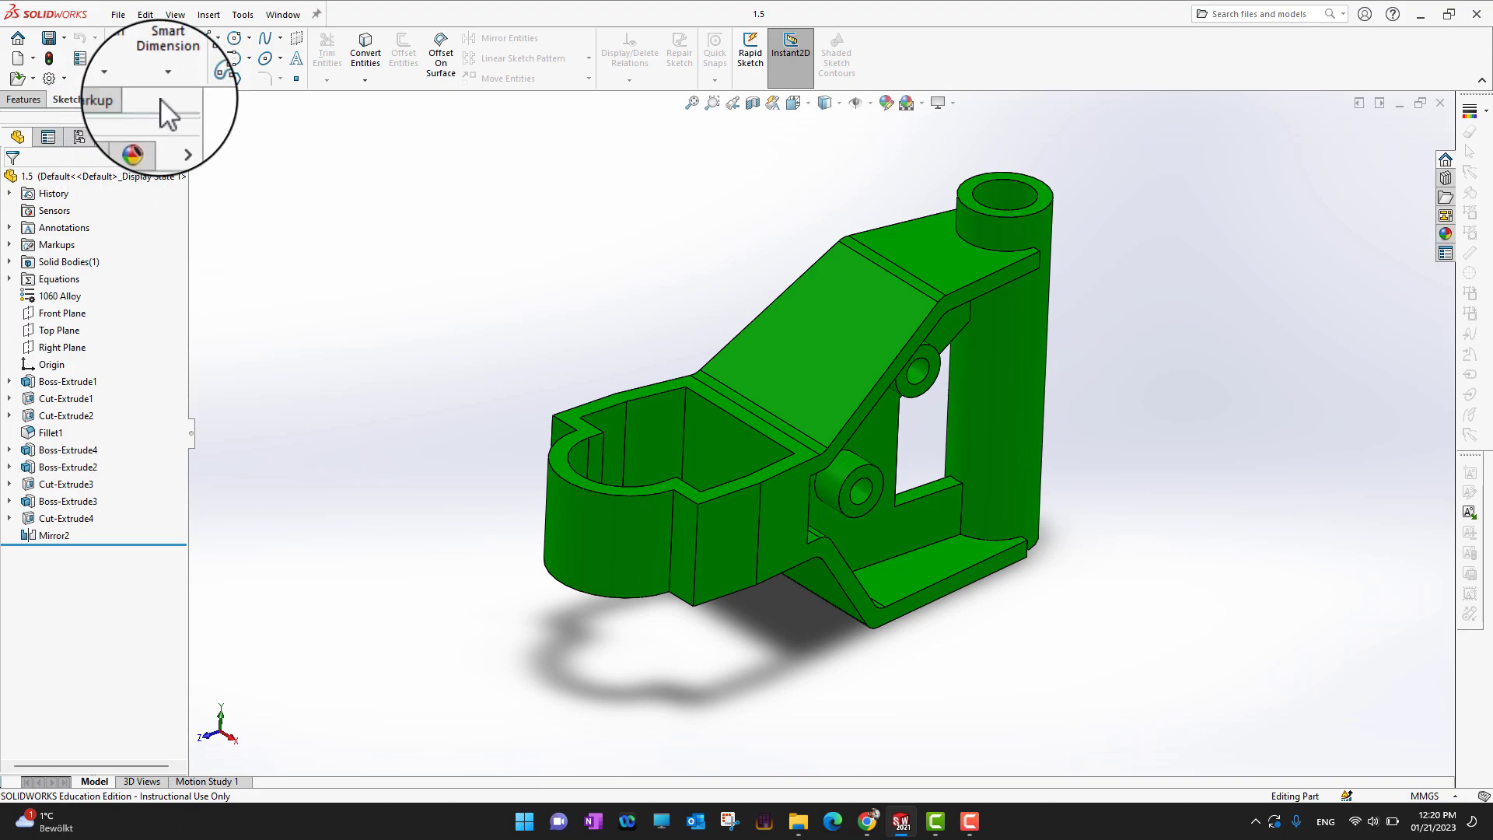
right_click(130, 104)
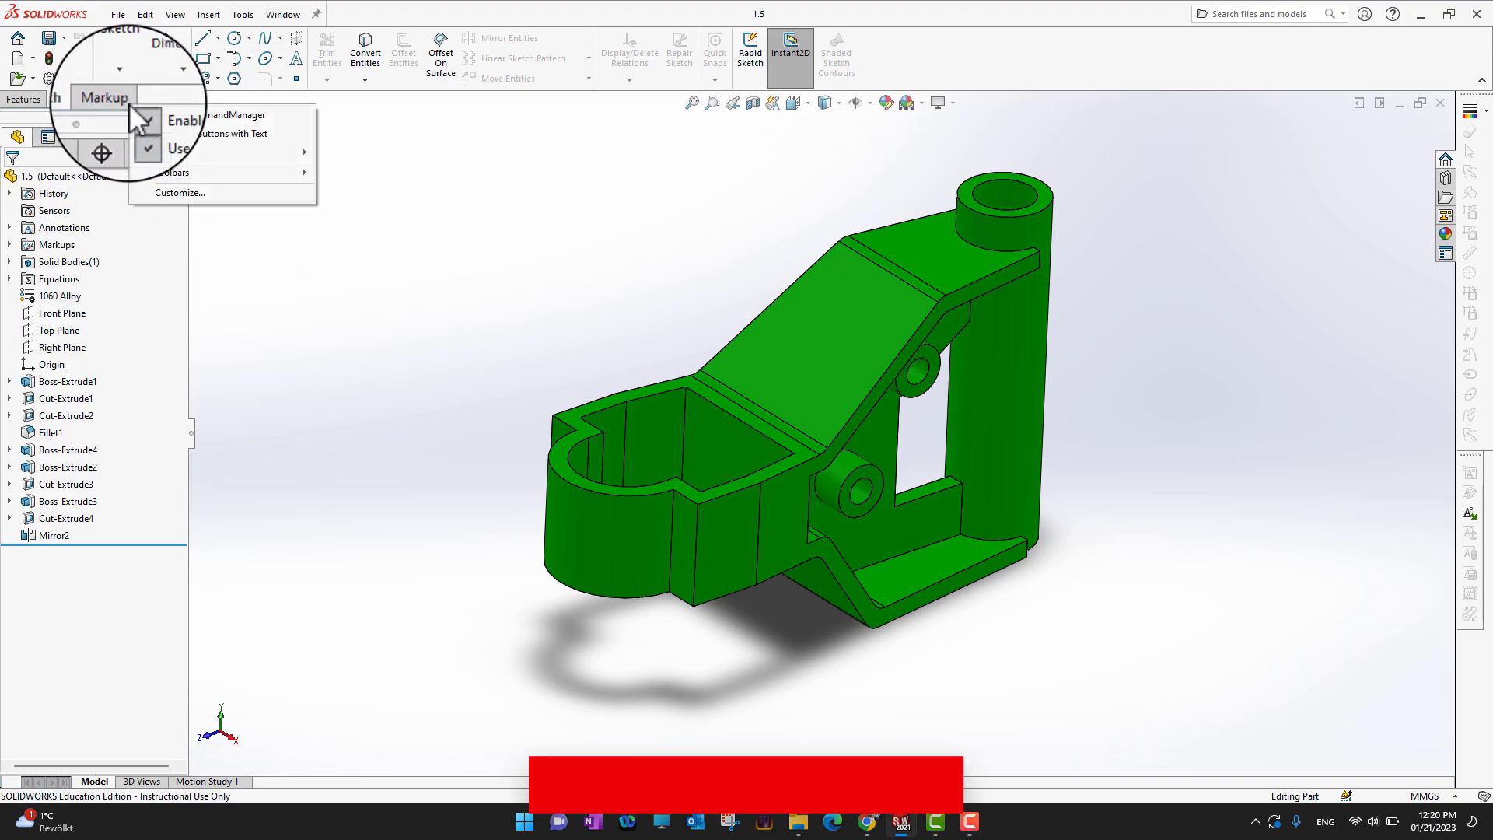
left_click(200, 226)
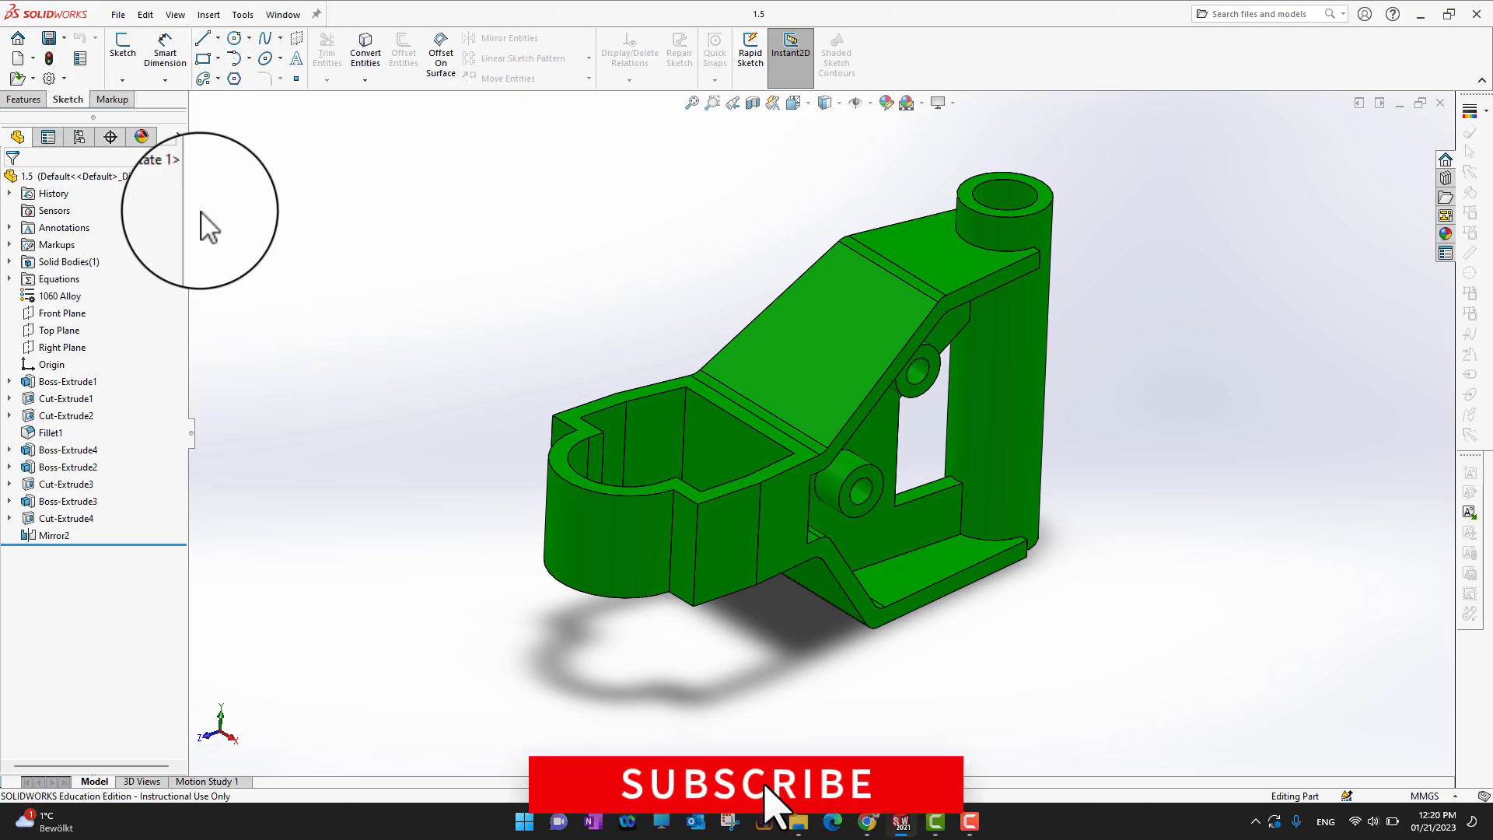
right_click(103, 101)
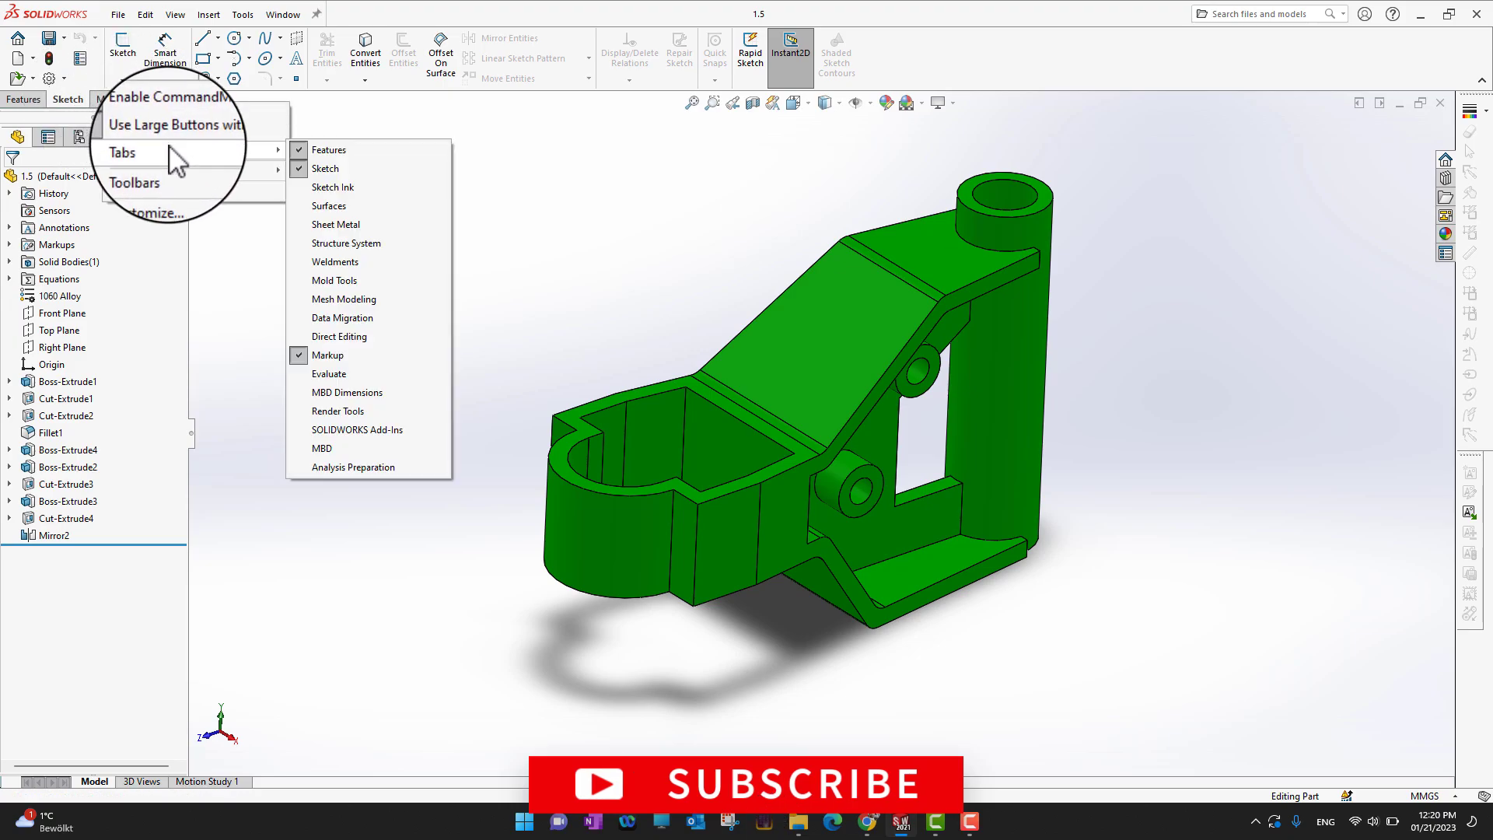
left_click(329, 374)
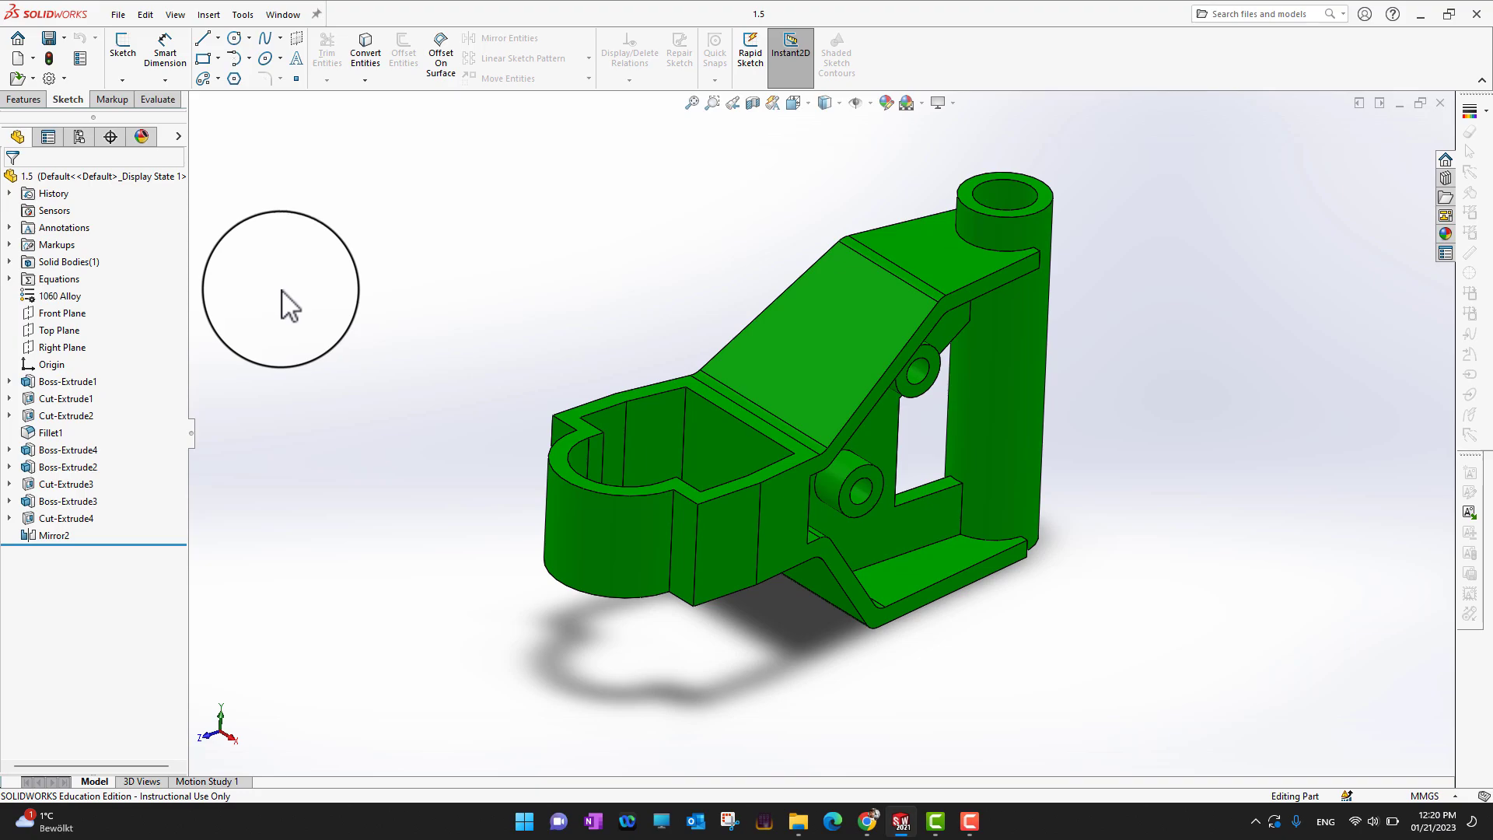
Measure from the boss top face to the bracket's bottom face: 207.95 mm, 200 mm normal
left_click(158, 99)
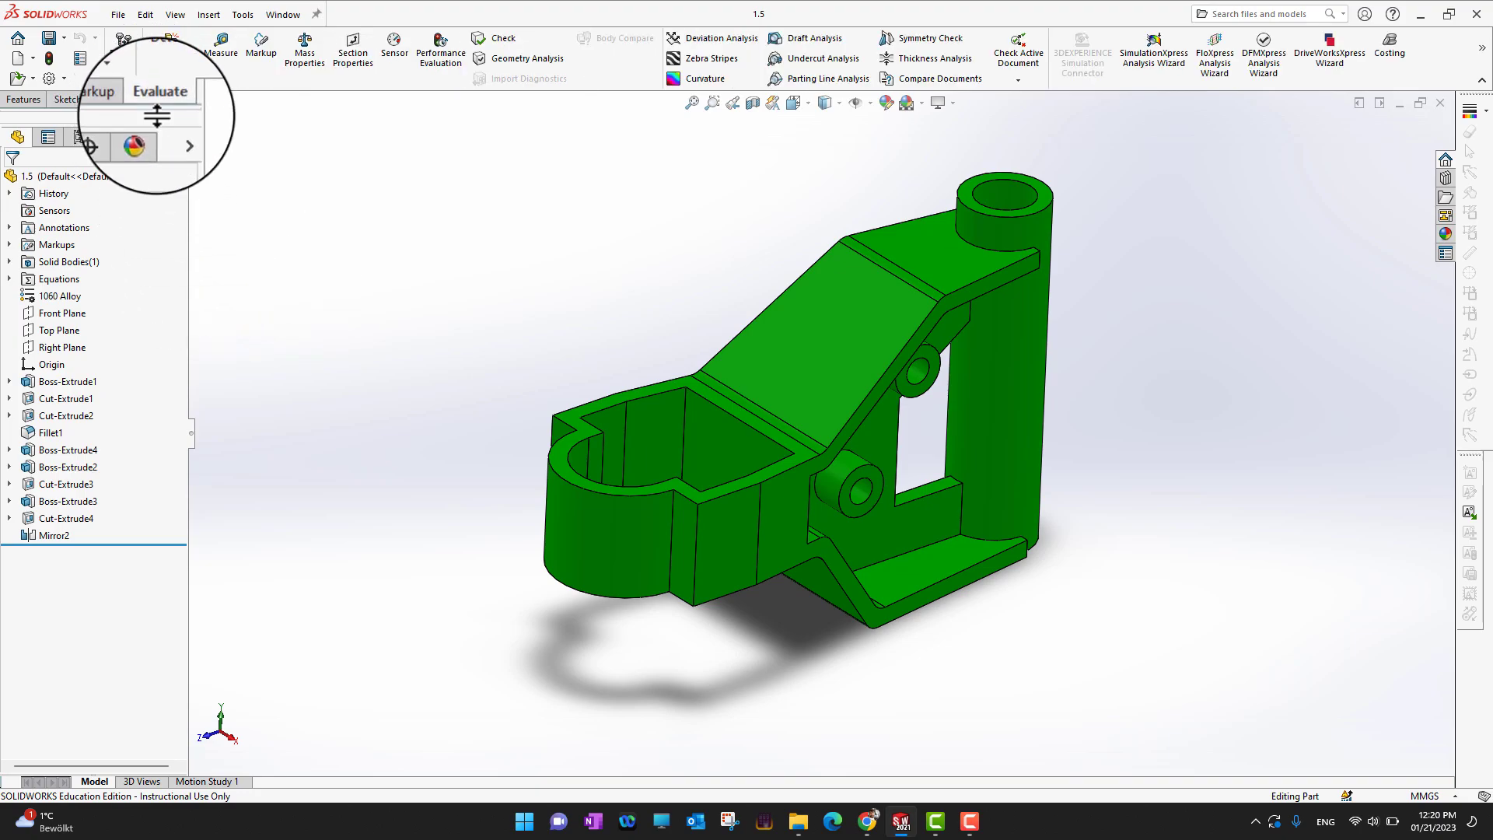
left_click(226, 58)
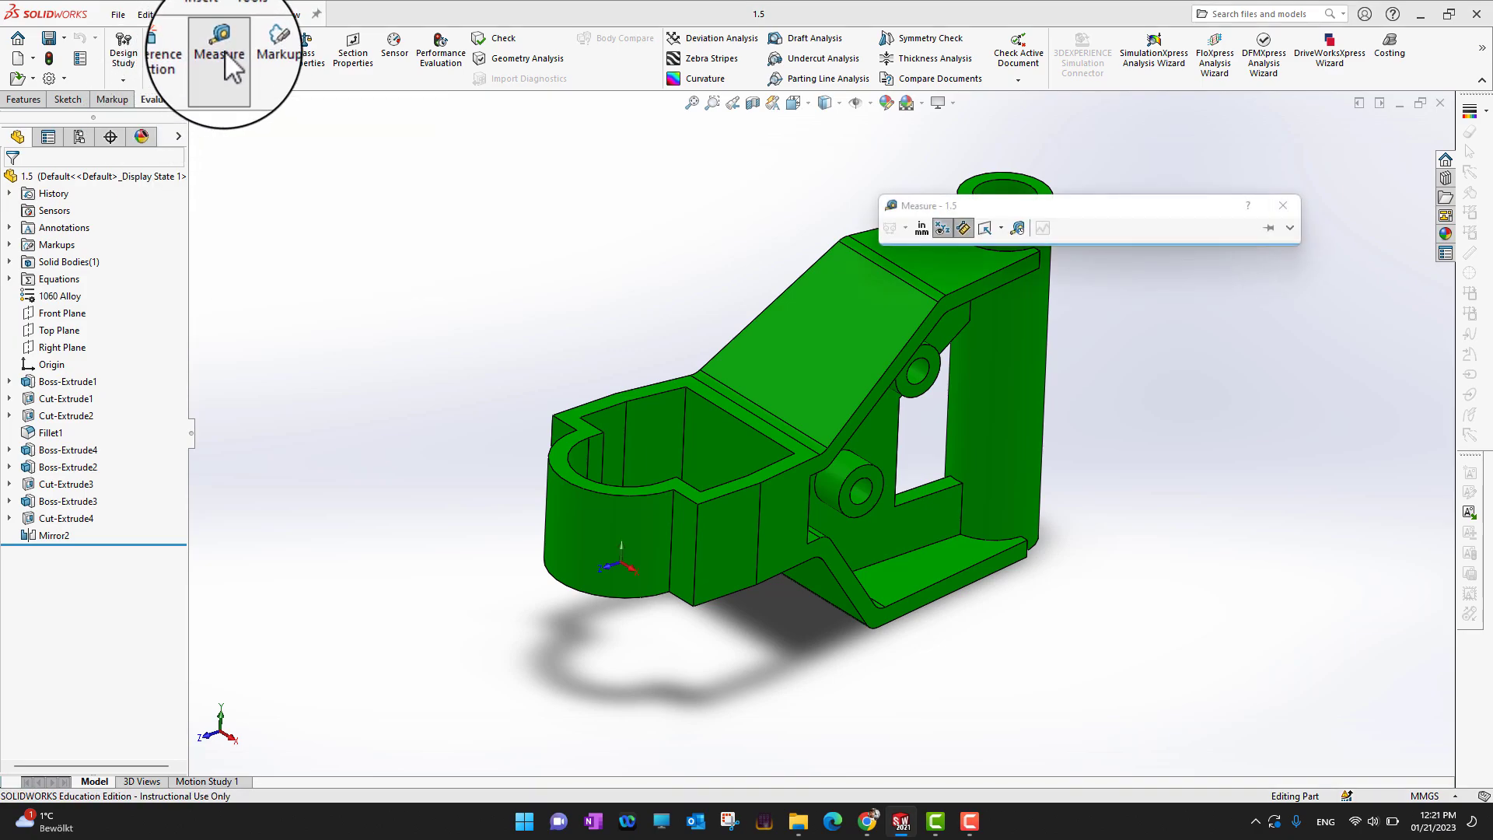
left_click_drag(1069, 210, 1144, 645)
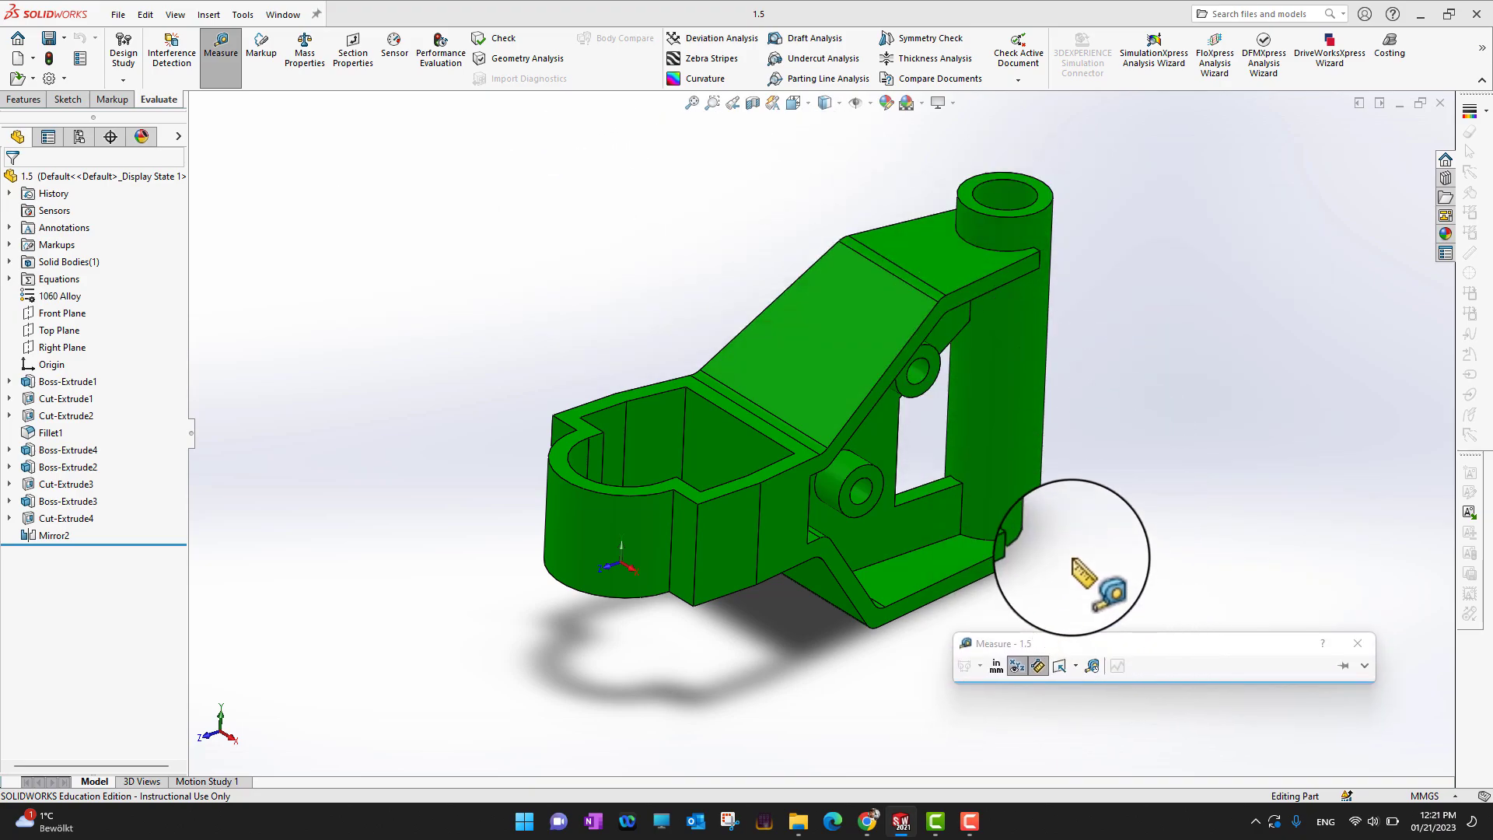
left_click(1051, 205)
middle_click_drag(1117, 486, 1073, 207)
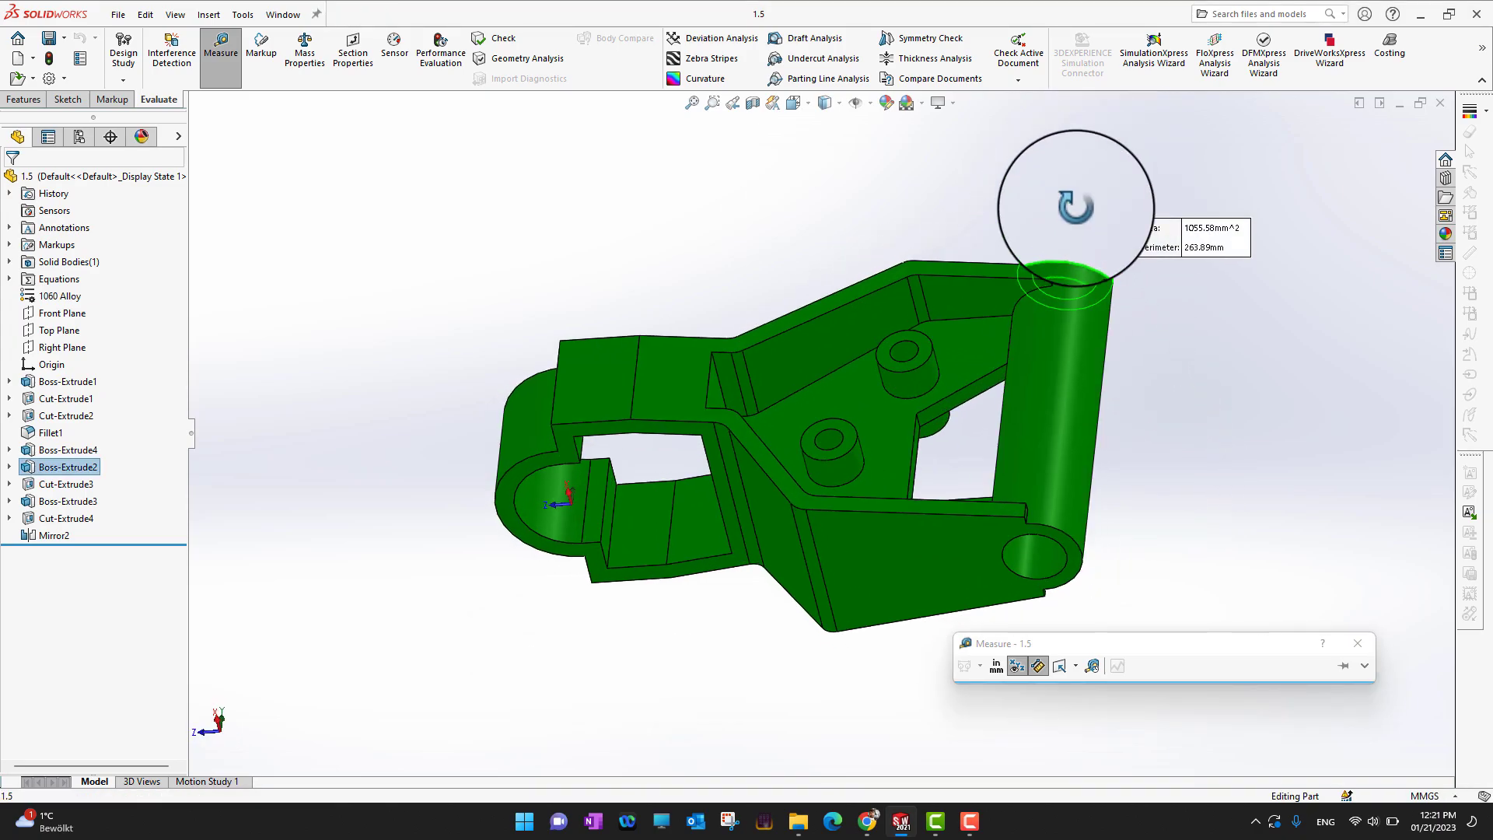
left_click(964, 562)
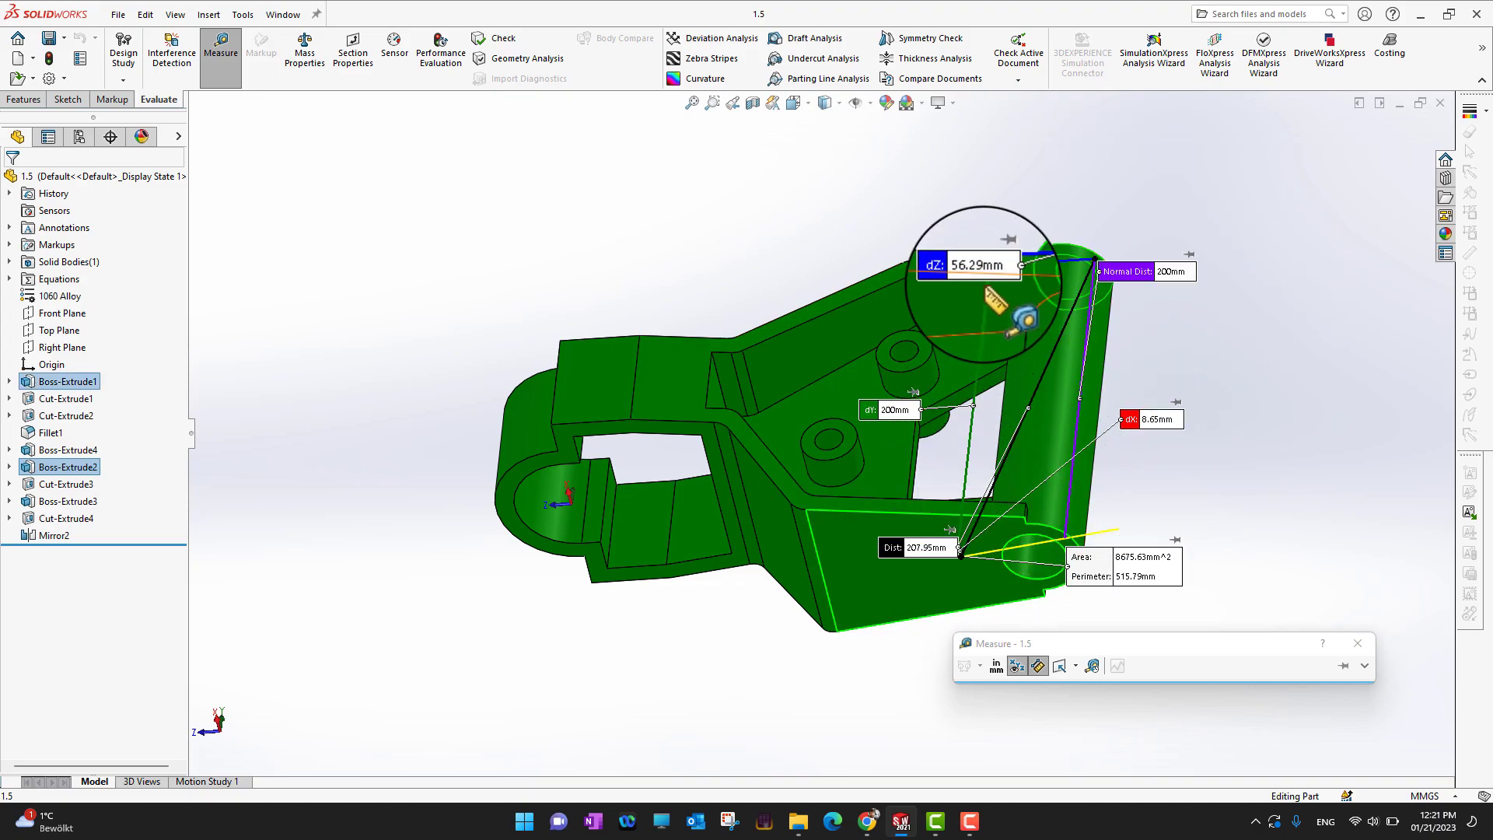
scroll(1264, 377, "down", 3)
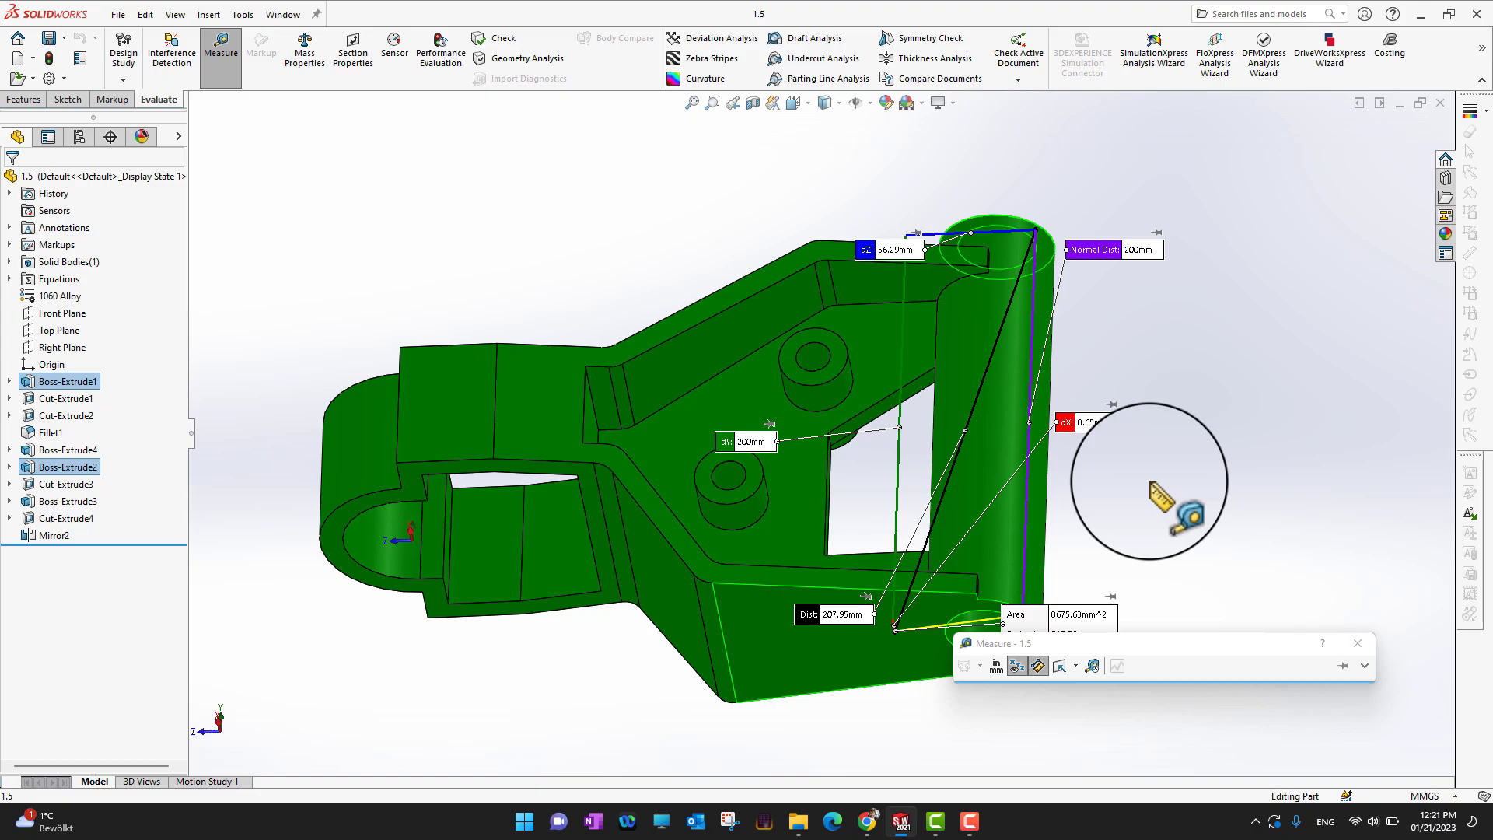
middle_click_drag(1159, 498, 1096, 513)
scroll(1100, 515, "down", 3)
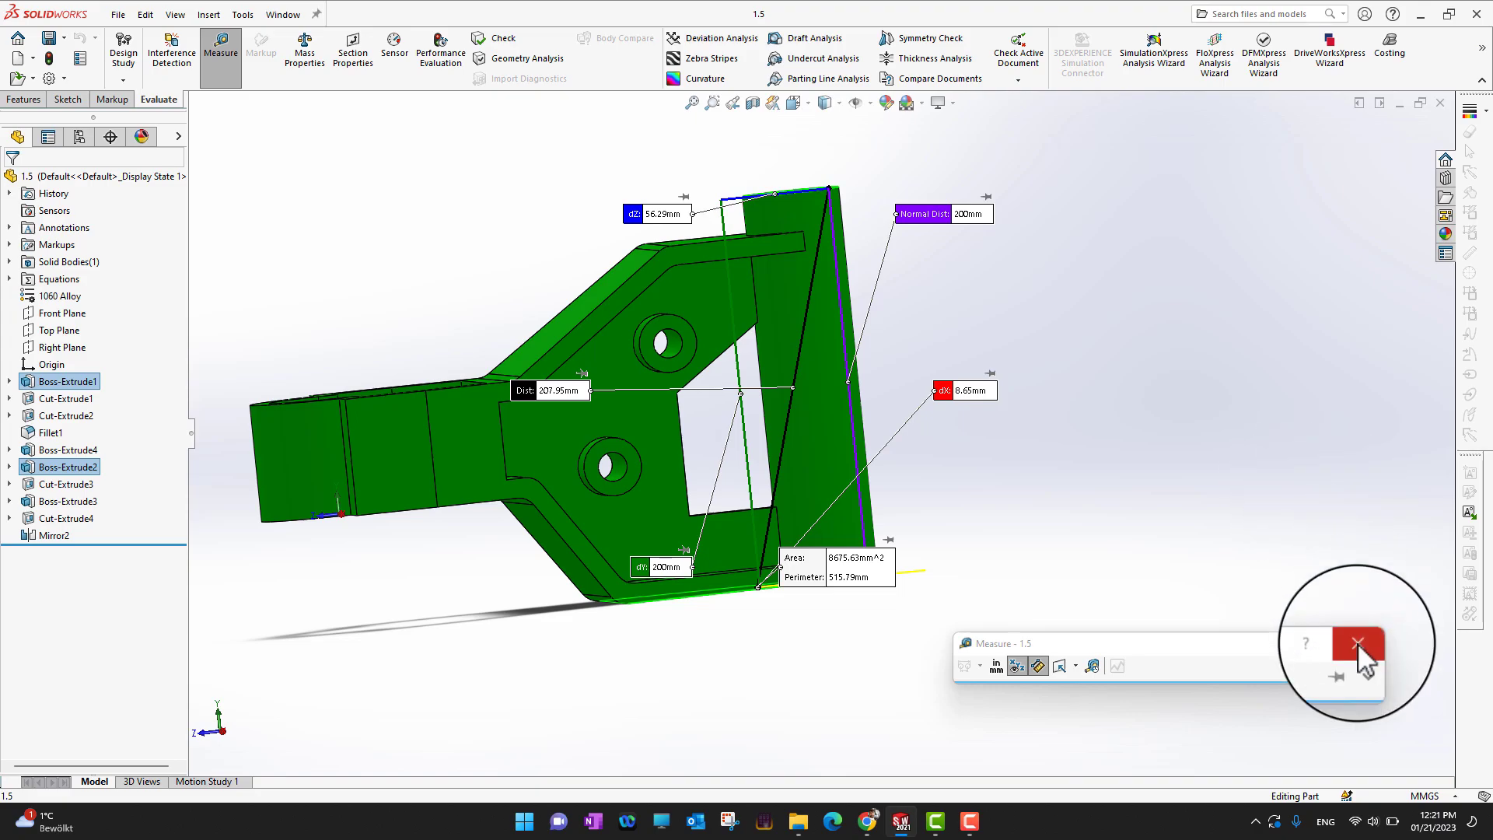
left_click(1358, 643)
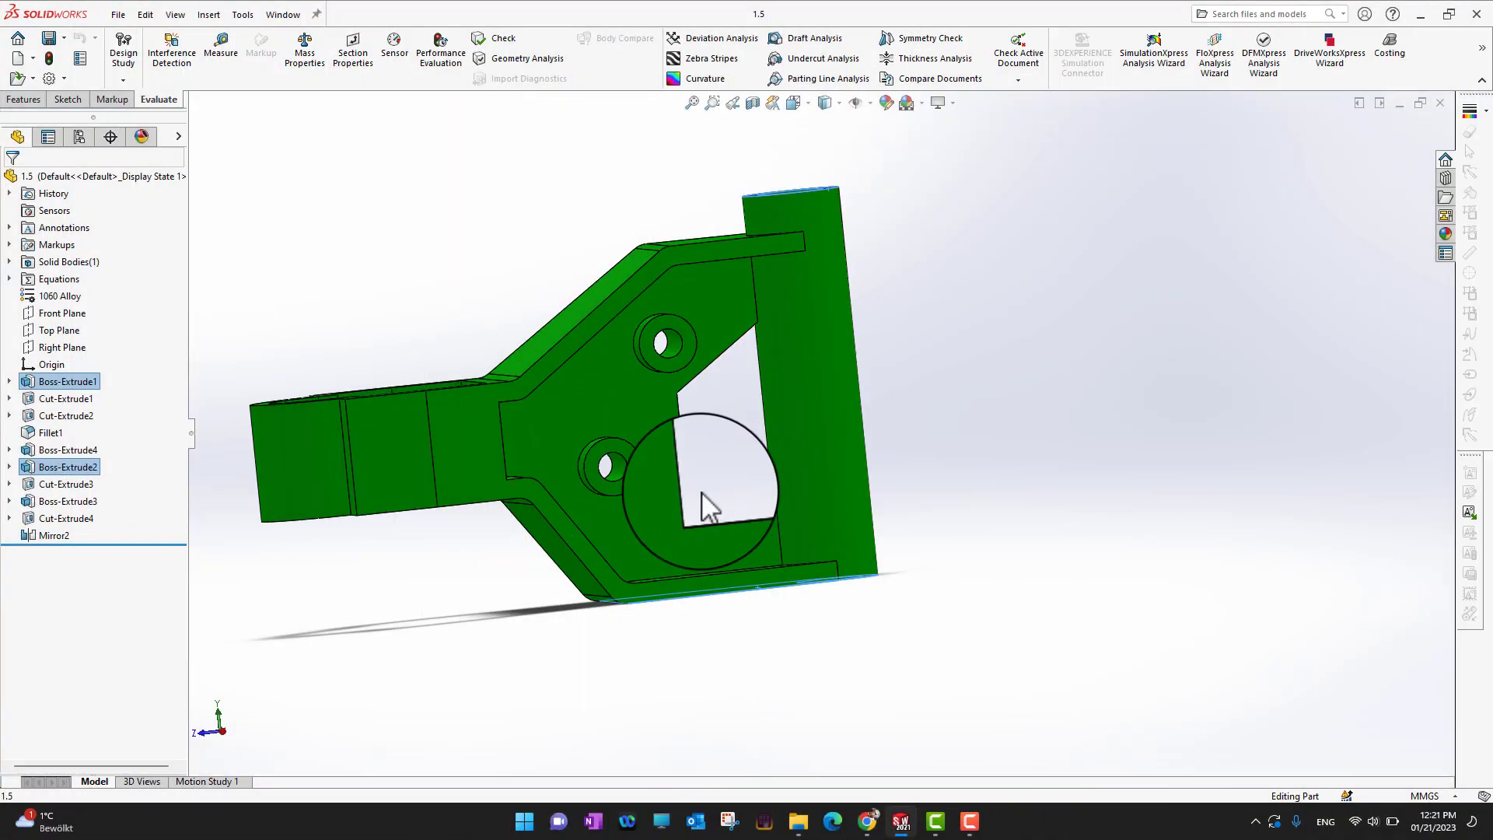
Zoom in and orbit face-on to the side plate with its two holes and triangular window
scroll(647, 488, "down", 5)
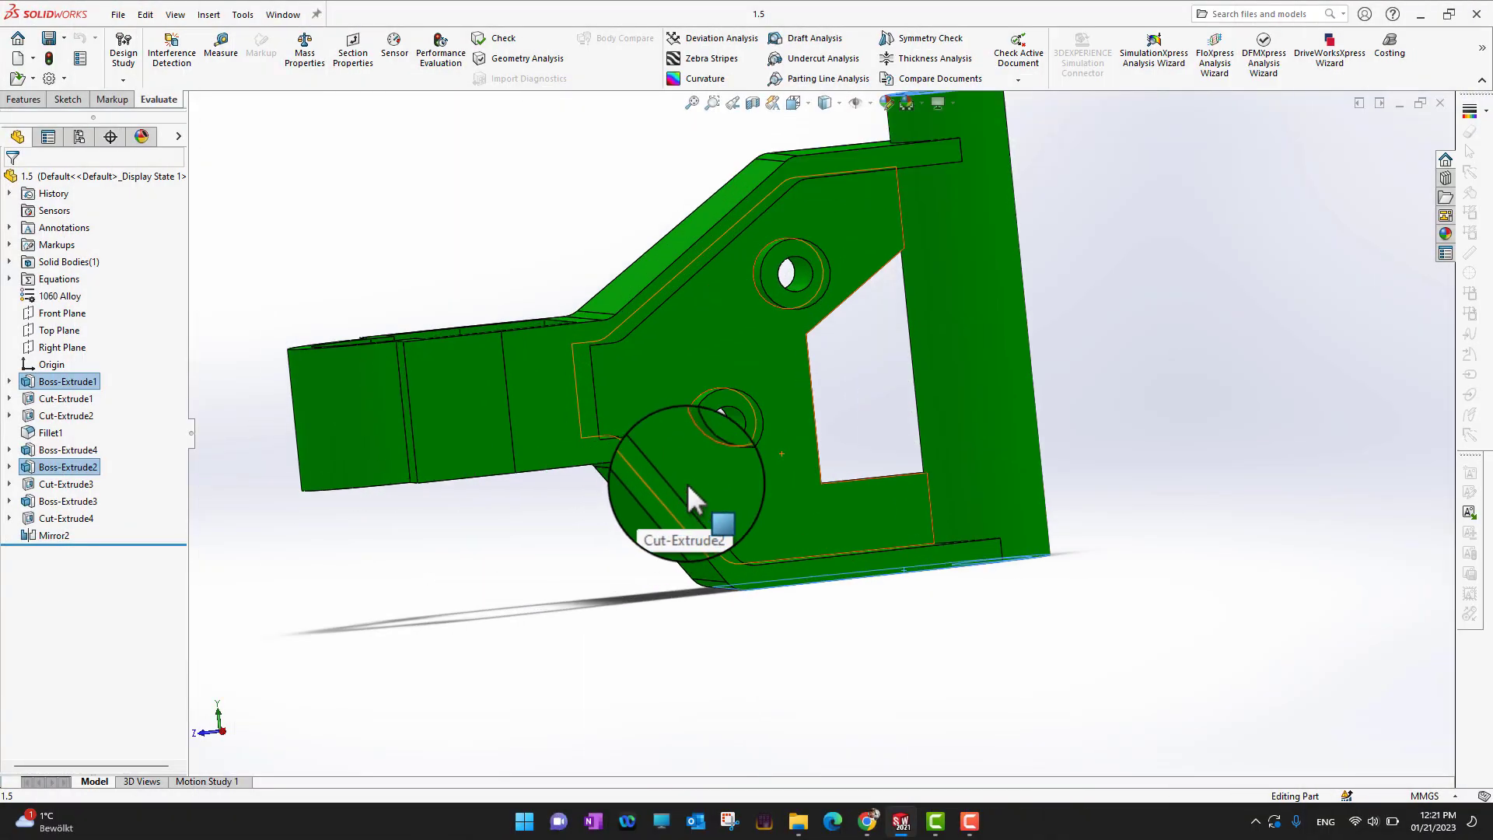
scroll(1128, 424, "down", 2)
mouse_move(1210, 424)
middle_mouse_down()
mouse_move(1177, 410)
mouse_move(1197, 418)
middle_mouse_up()
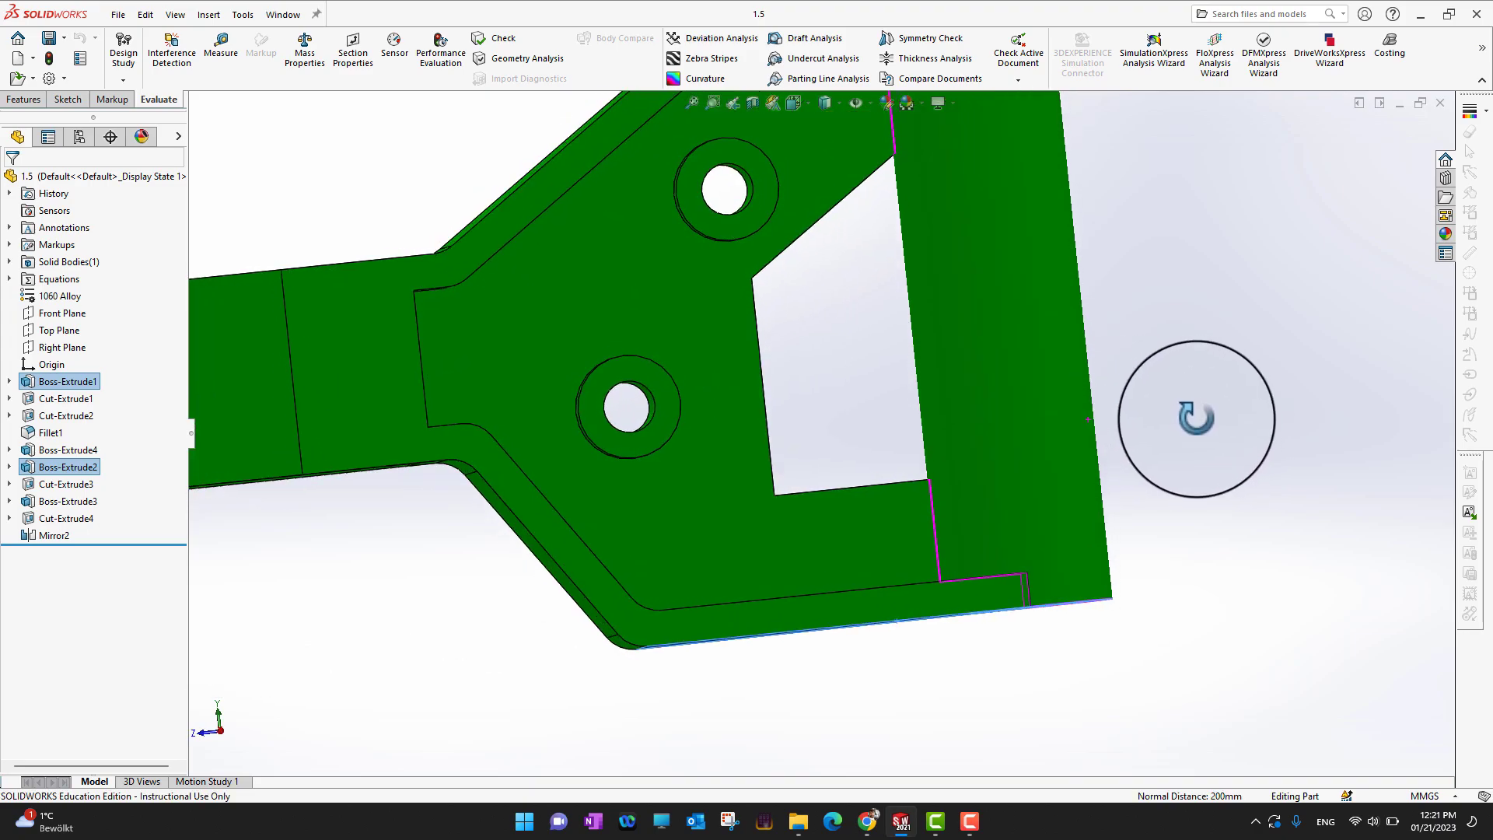
Start a new sketch, Sketch11, on the circular boss face around the hole
left_click(68, 99)
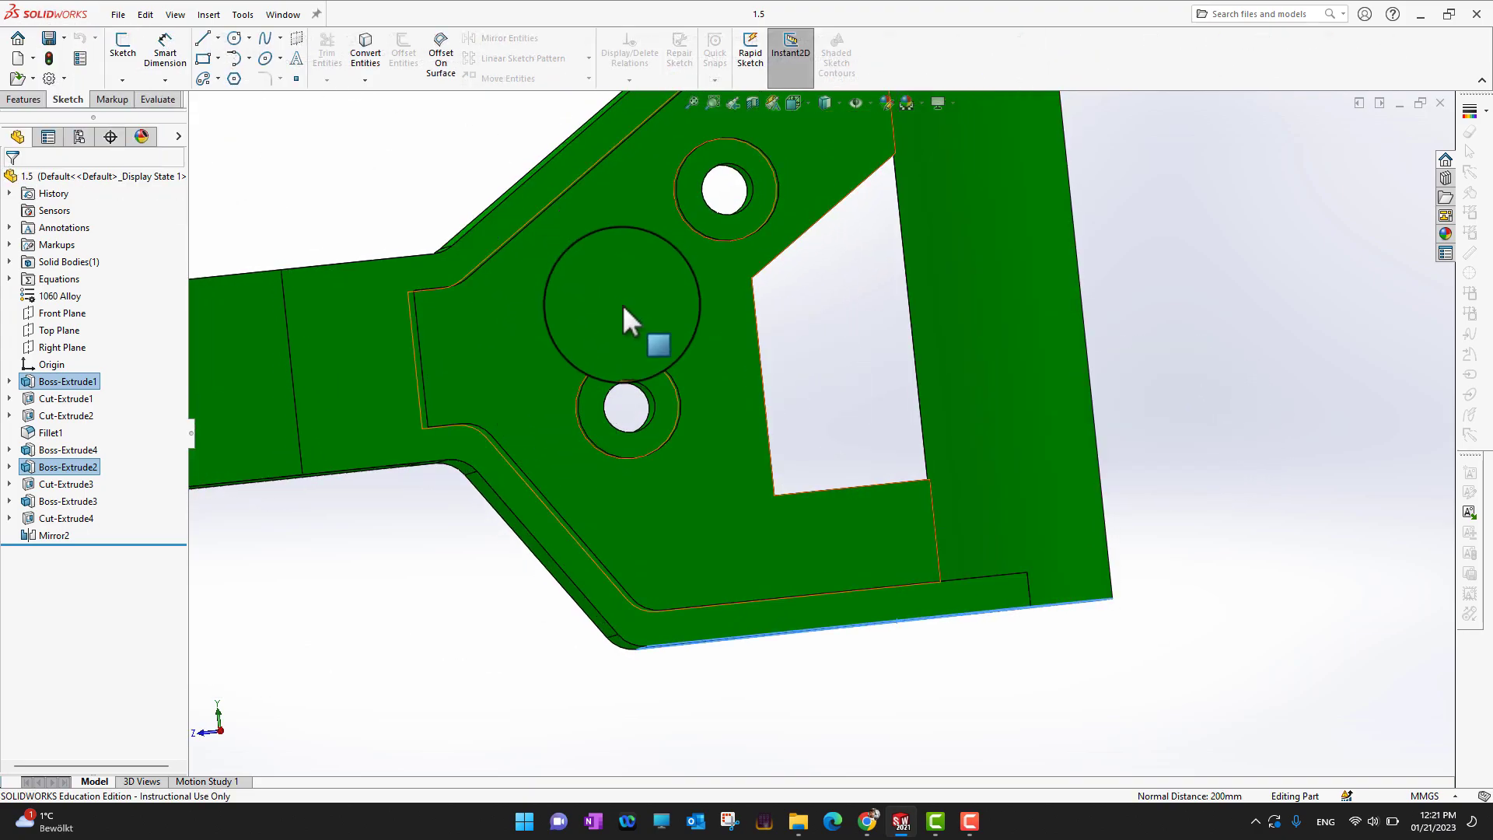
left_click(658, 385)
left_click(719, 330)
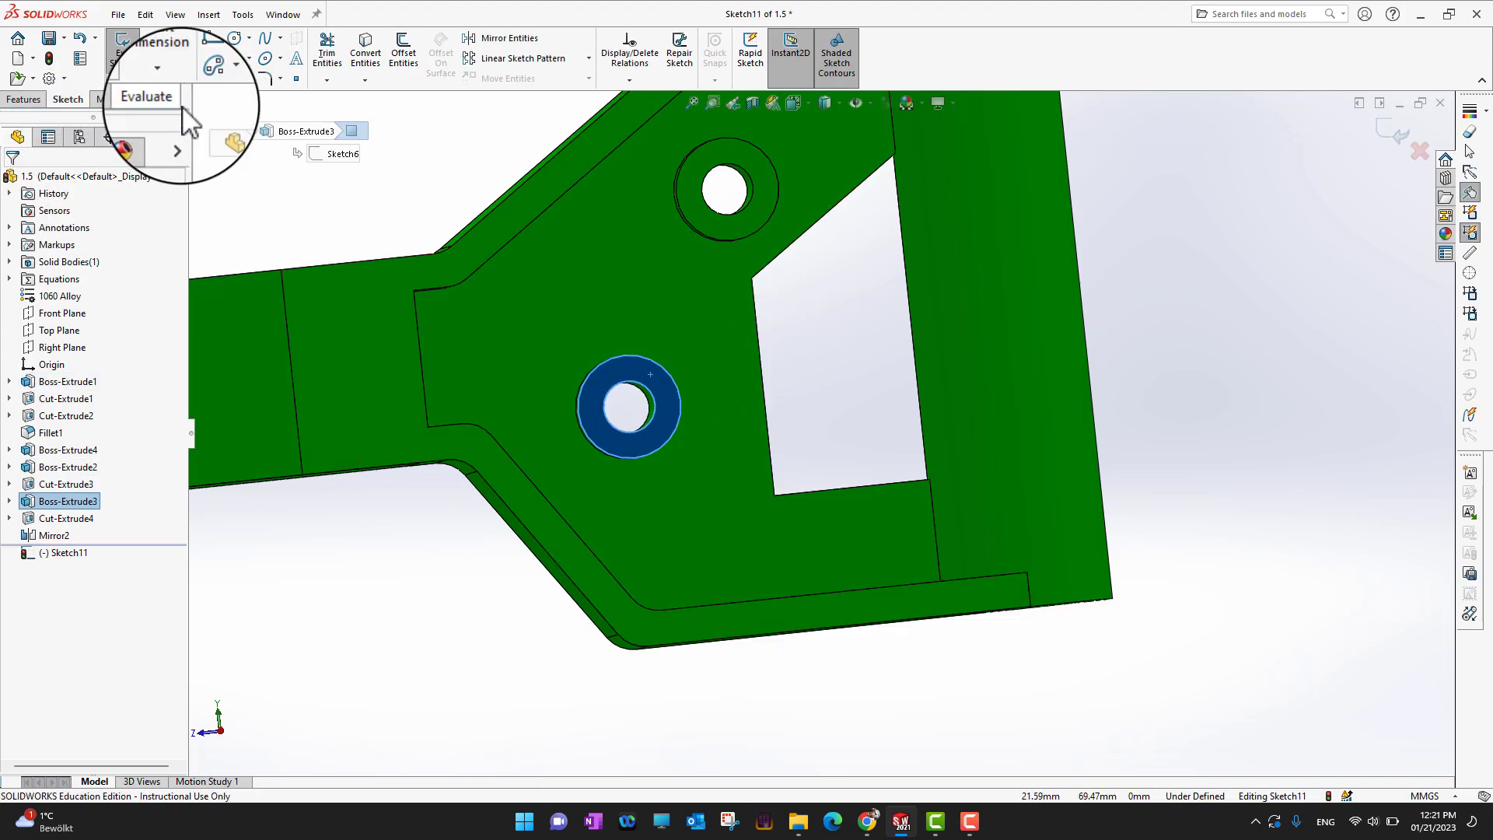
Draw a circle around the hole centred at 140, 10 with radius about 12.55 mm
left_click(234, 38)
left_click(668, 365)
left_click(636, 428)
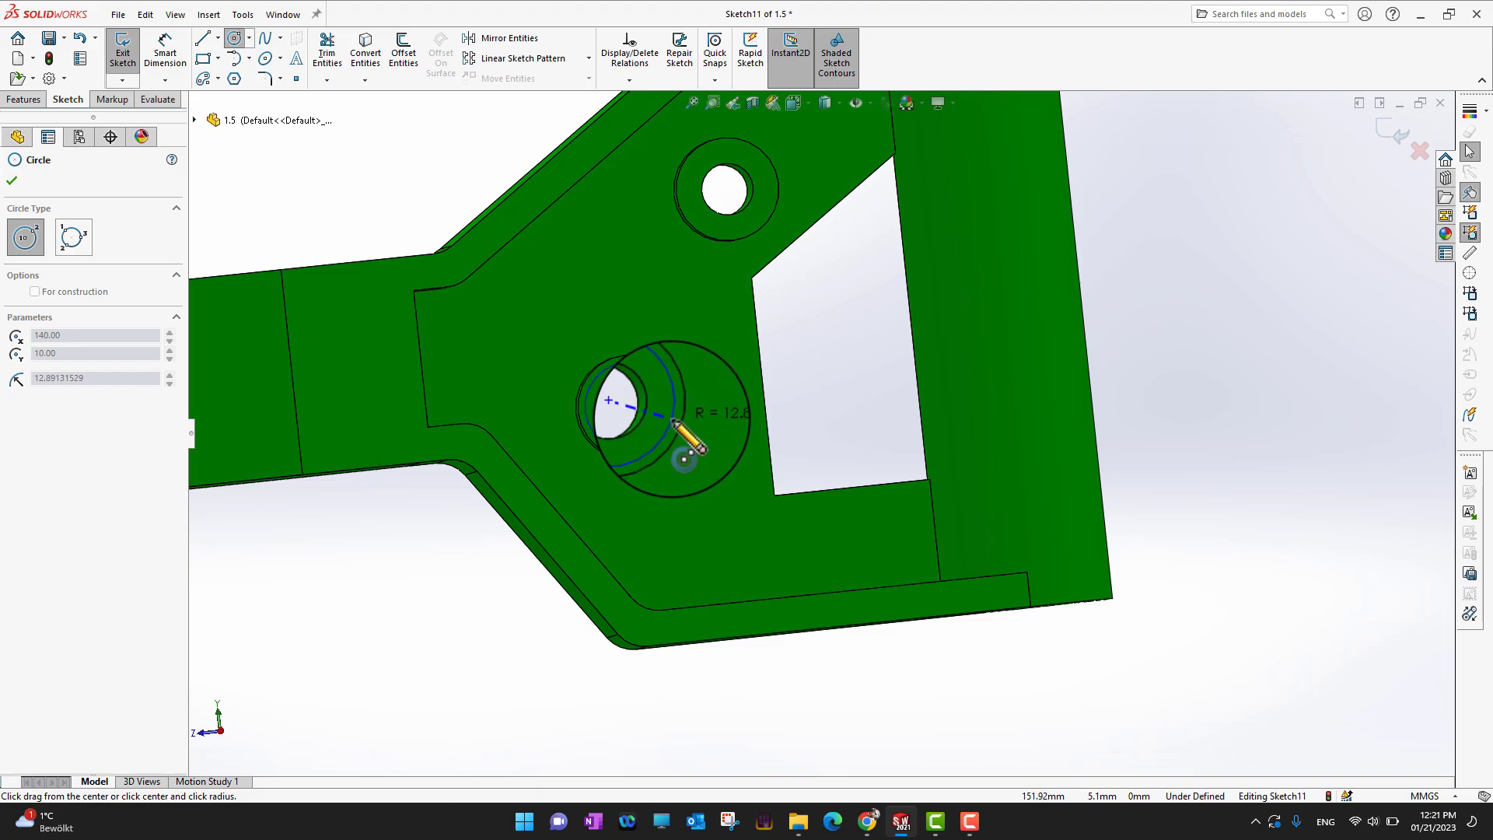
key("Escape")
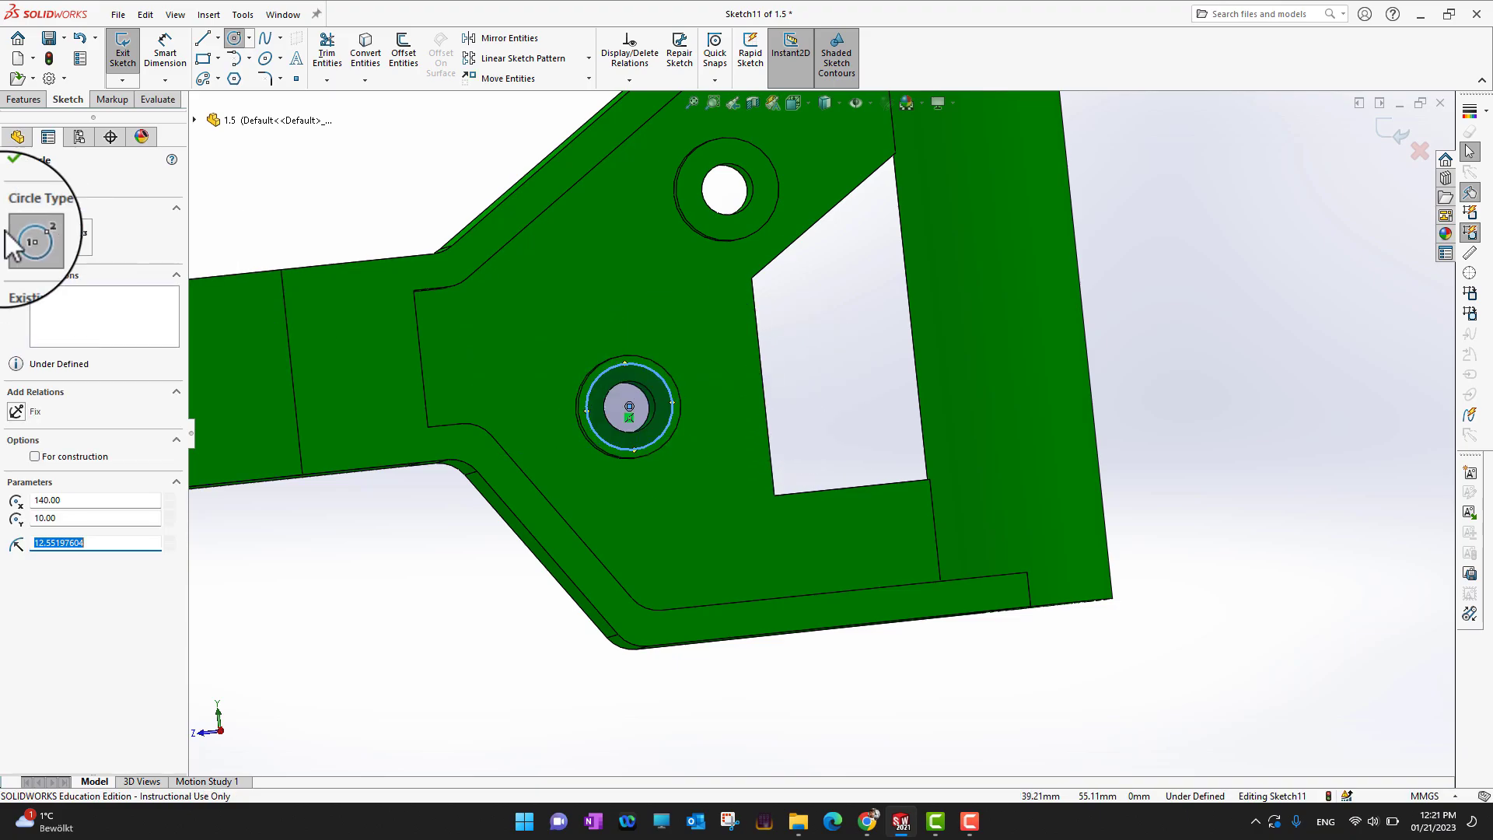
left_click(12, 179)
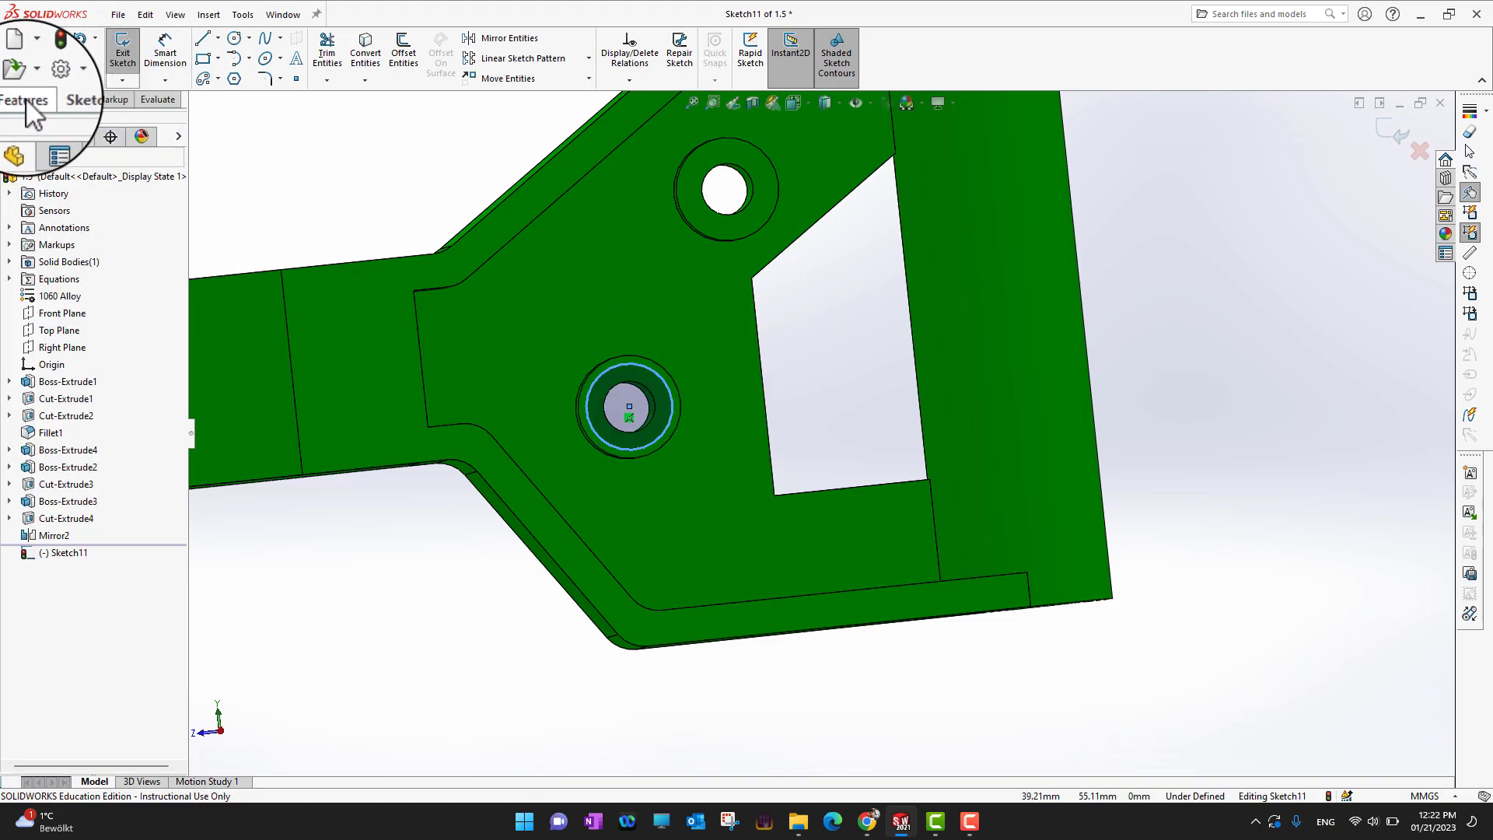
left_click(163, 101)
left_click(221, 48)
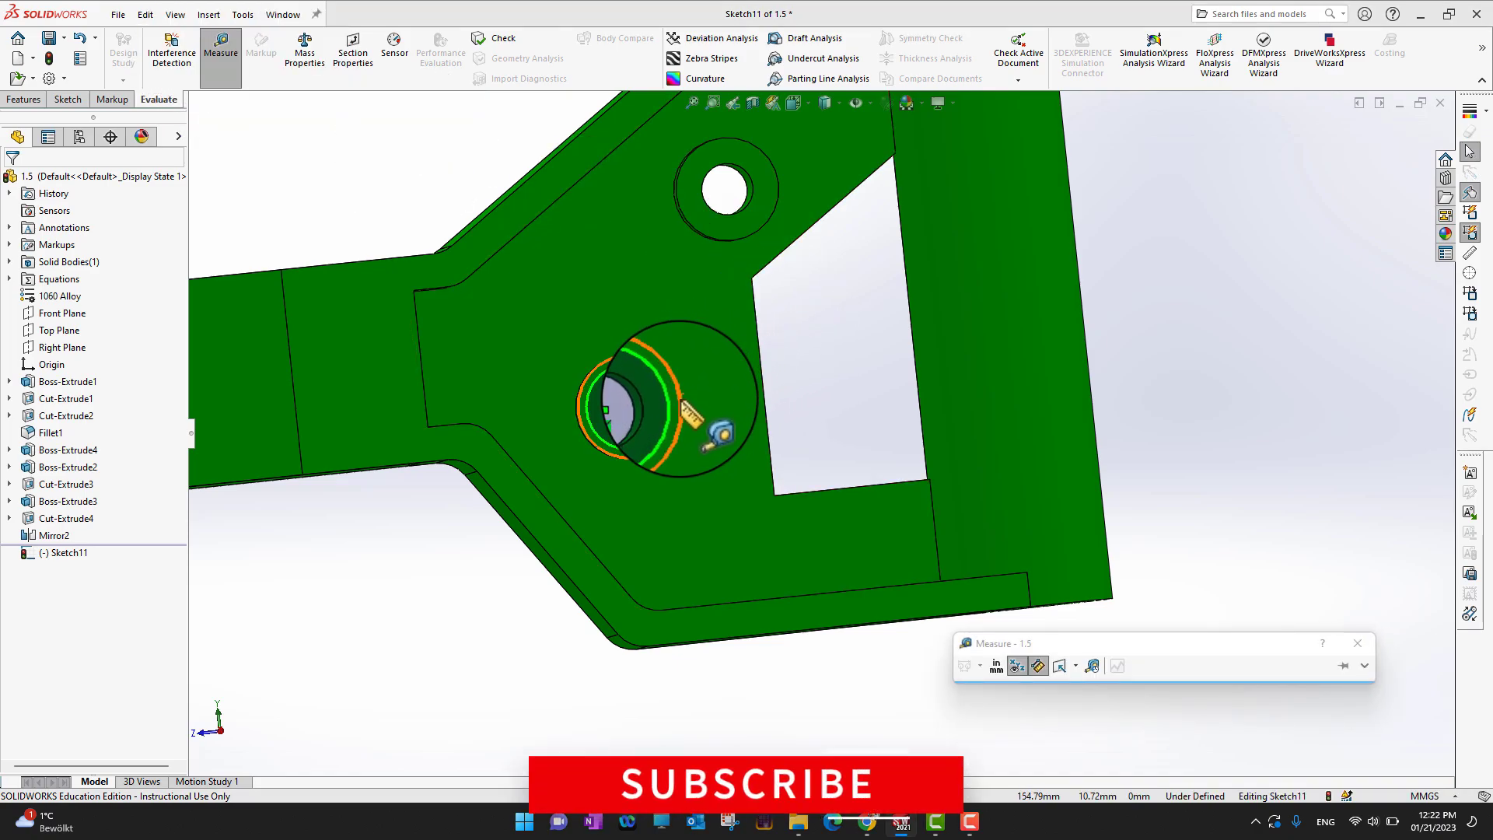
left_click(706, 391)
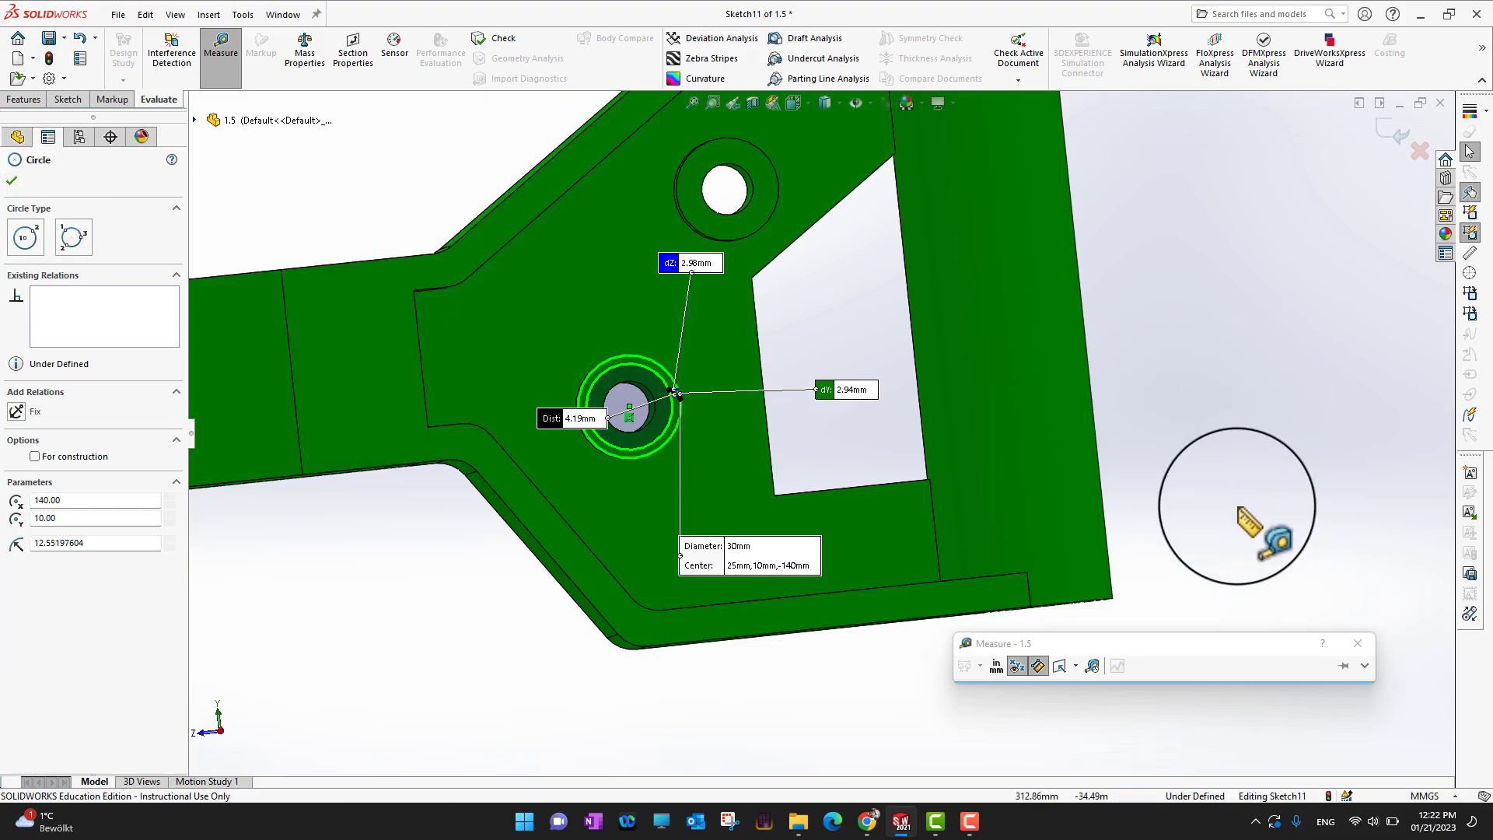
left_click(1358, 643)
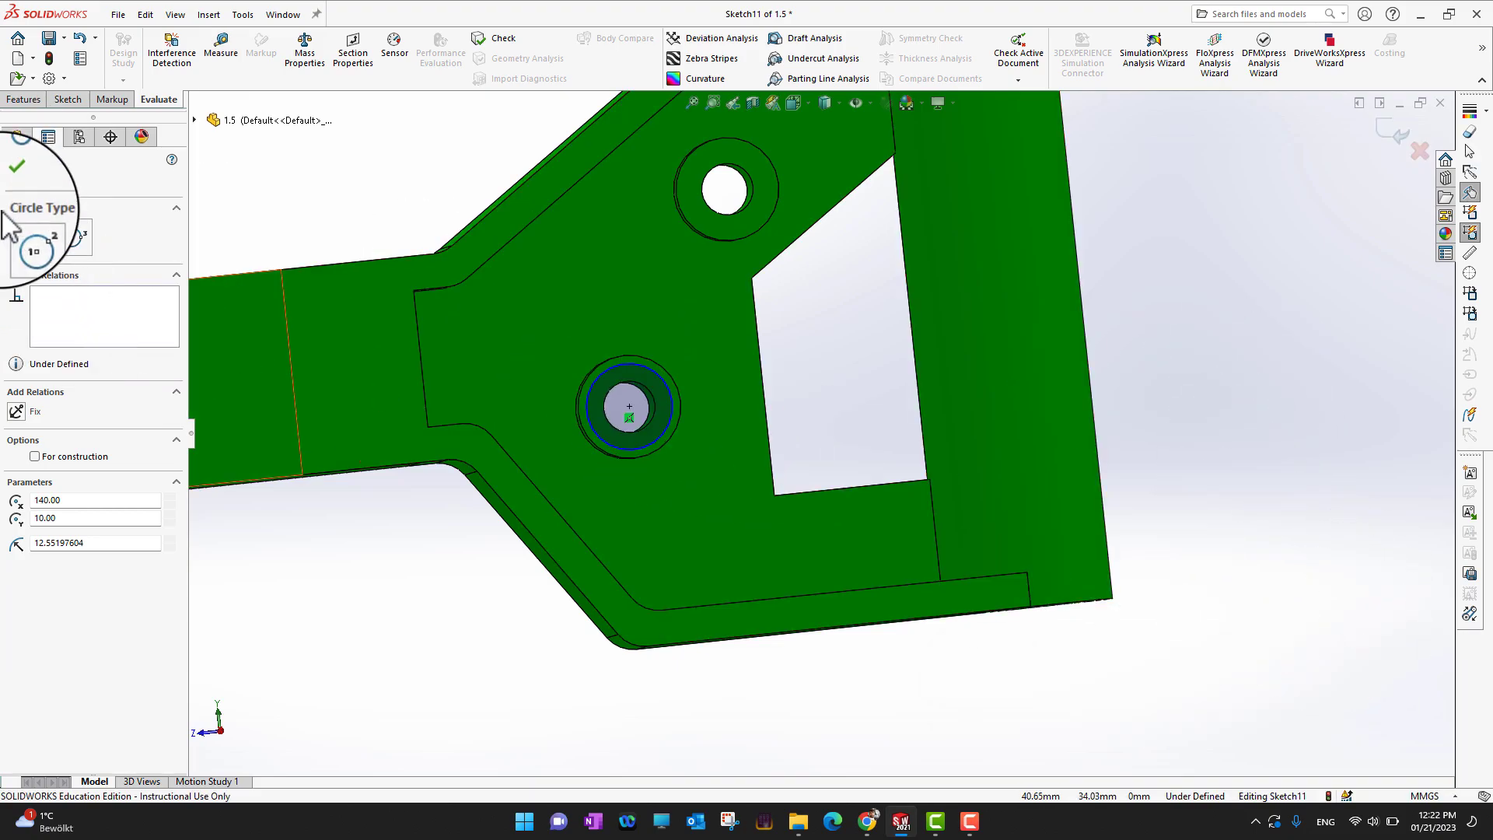
left_click(16, 165)
Give Sketch11's circle a 25 mm diameter dimension, fully defining it, then view the whole part
left_click(68, 100)
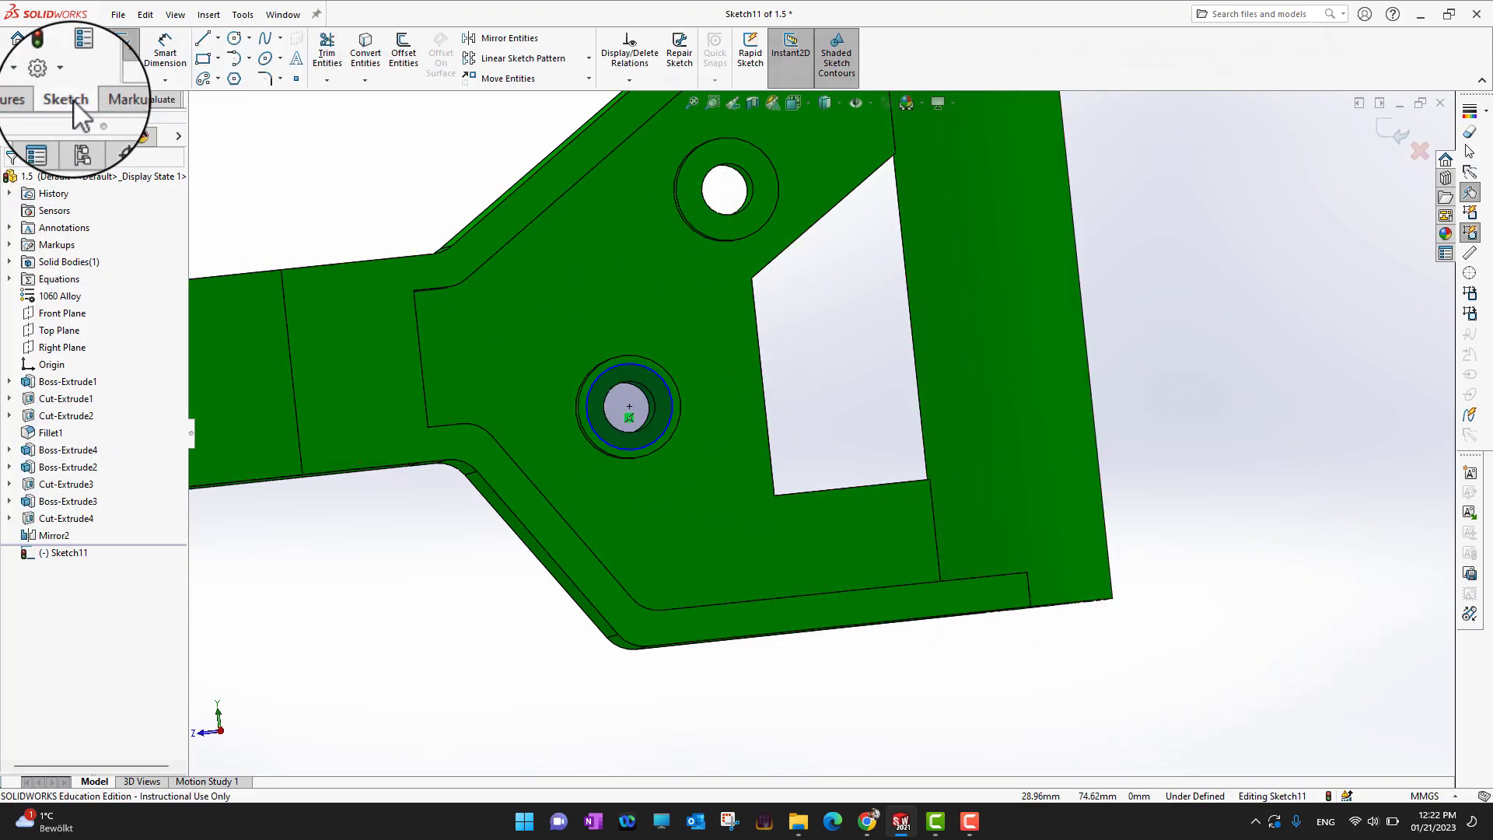
left_click(74, 553)
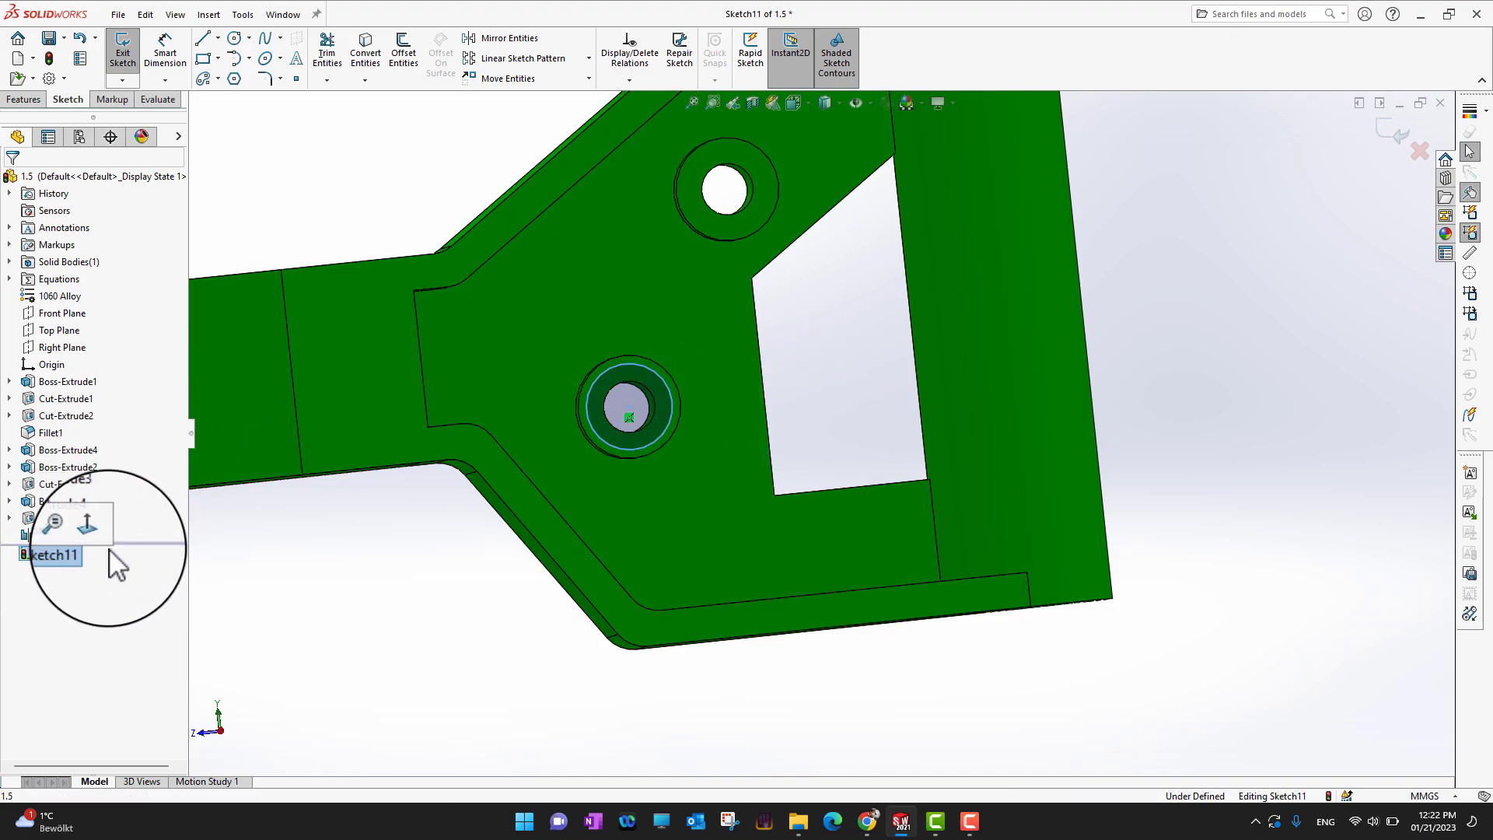
left_click(165, 53)
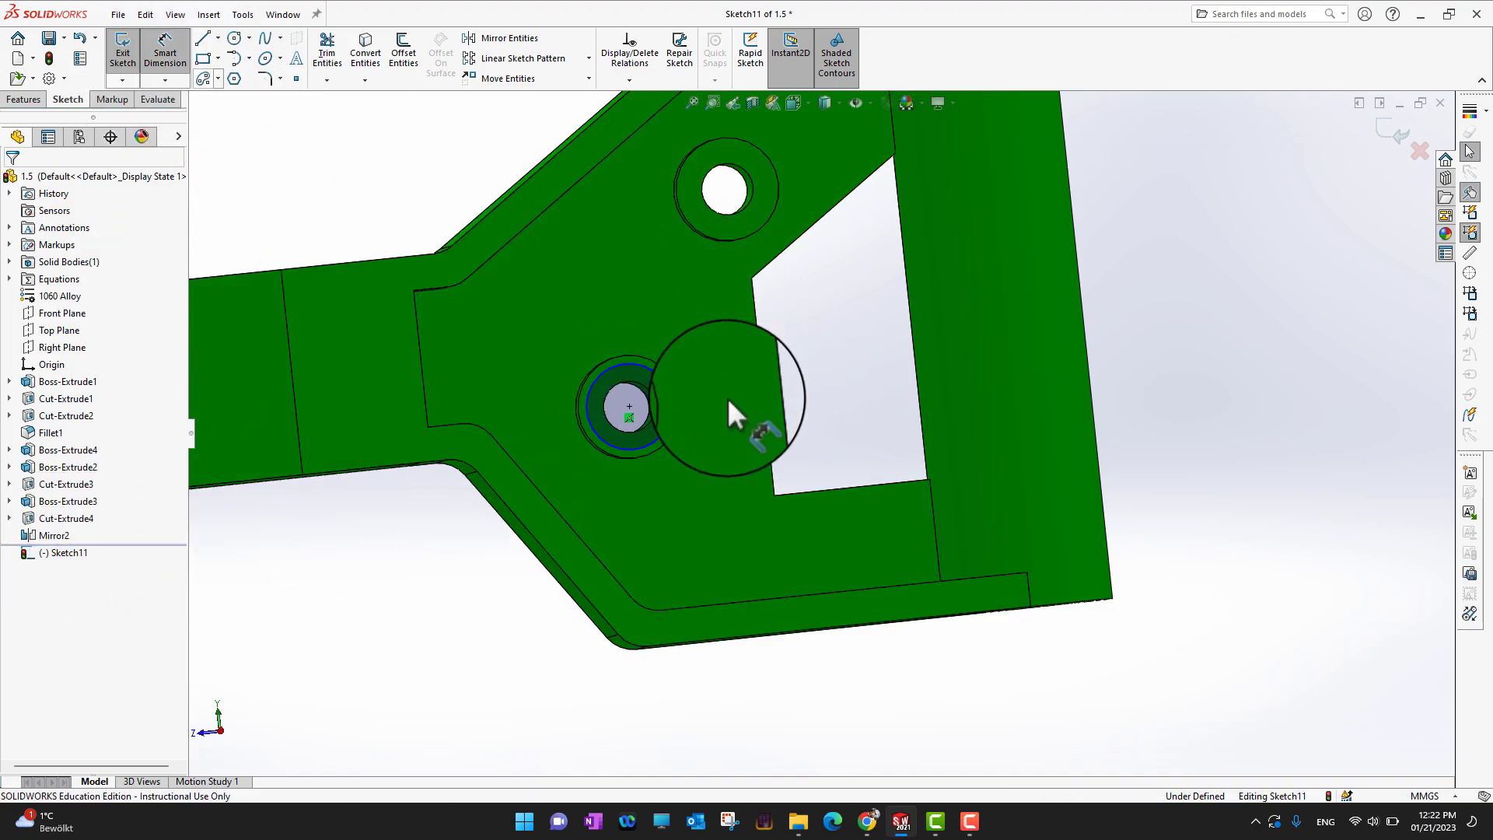
left_click(672, 399)
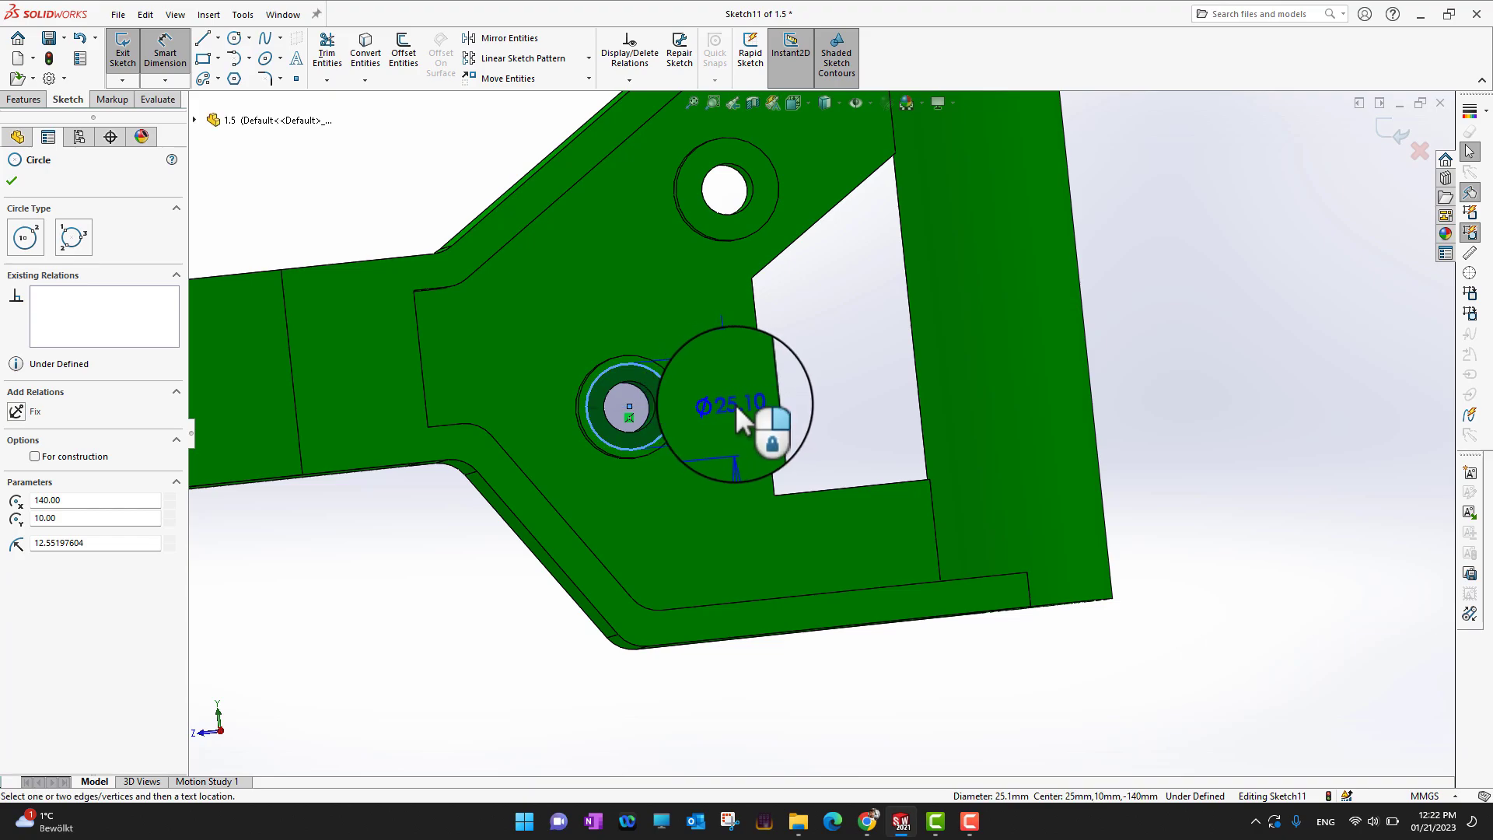
left_click(786, 445)
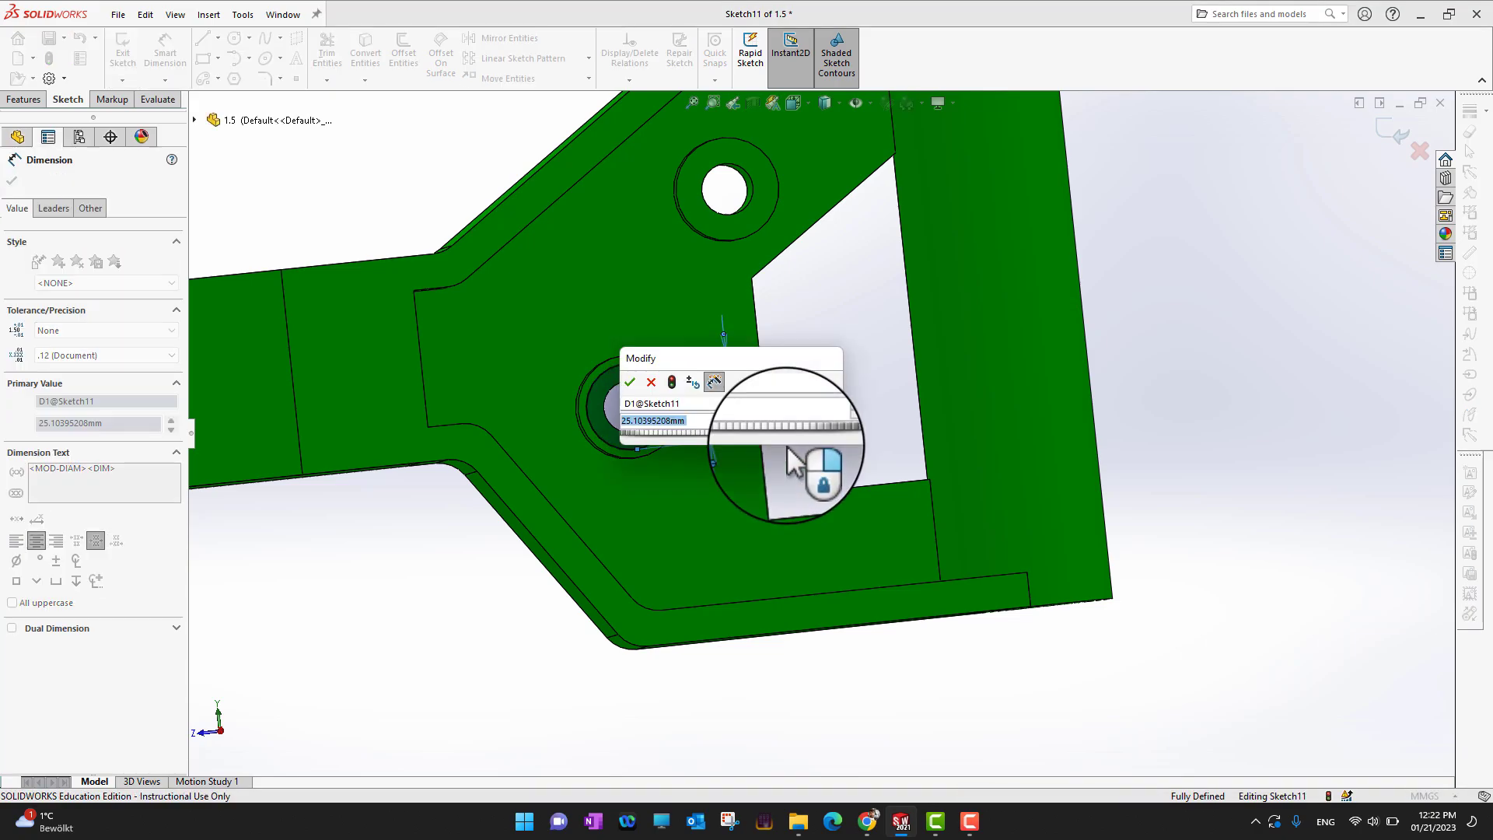
type("2")
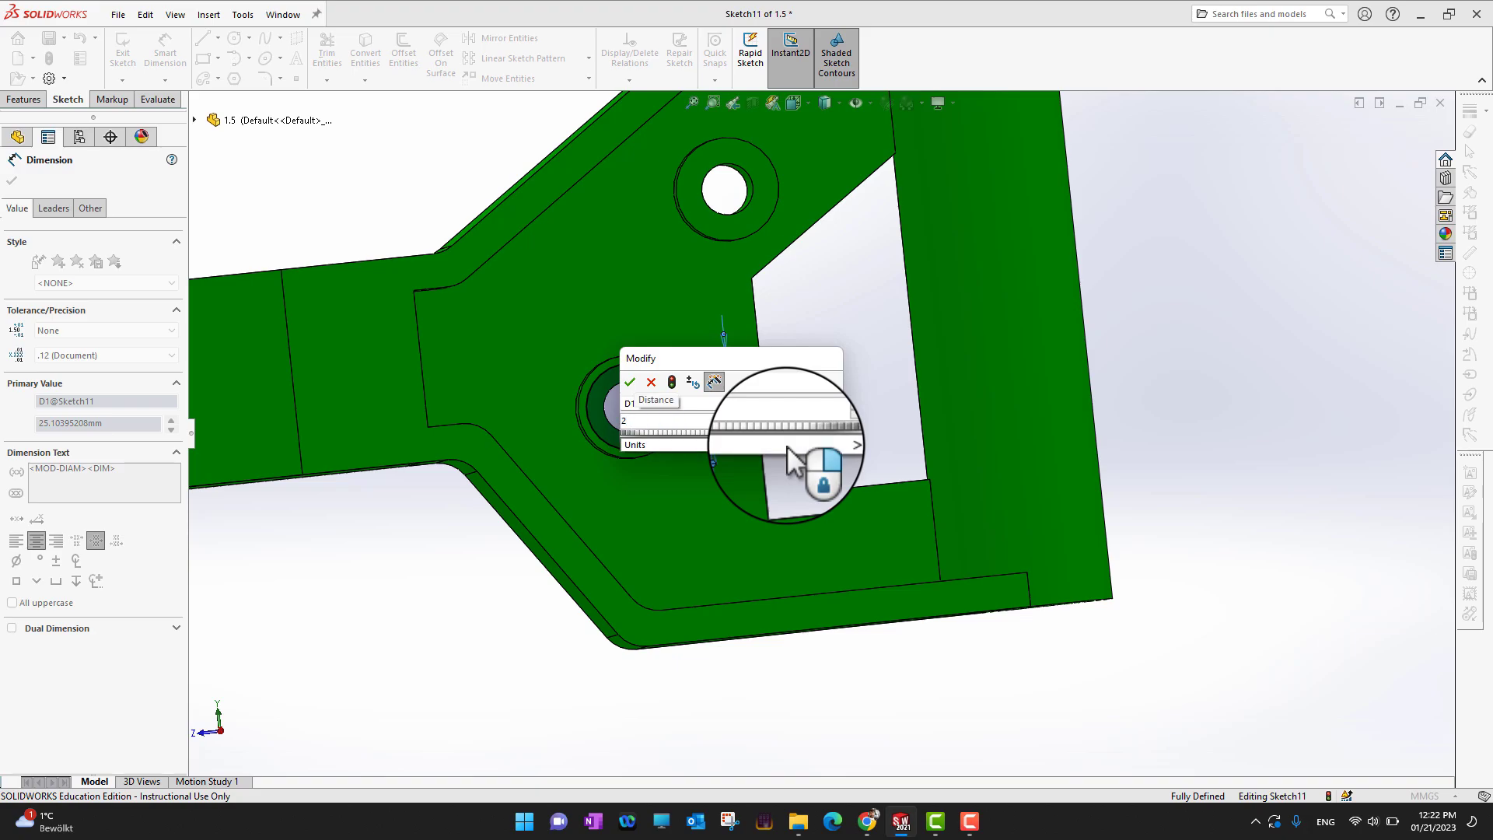
type("5")
left_click(630, 382)
mouse_move(678, 435)
left_mouse_down()
mouse_move(764, 533)
mouse_move(610, 416)
mouse_move(647, 459)
mouse_move(678, 457)
mouse_move(726, 414)
mouse_move(751, 420)
left_mouse_up()
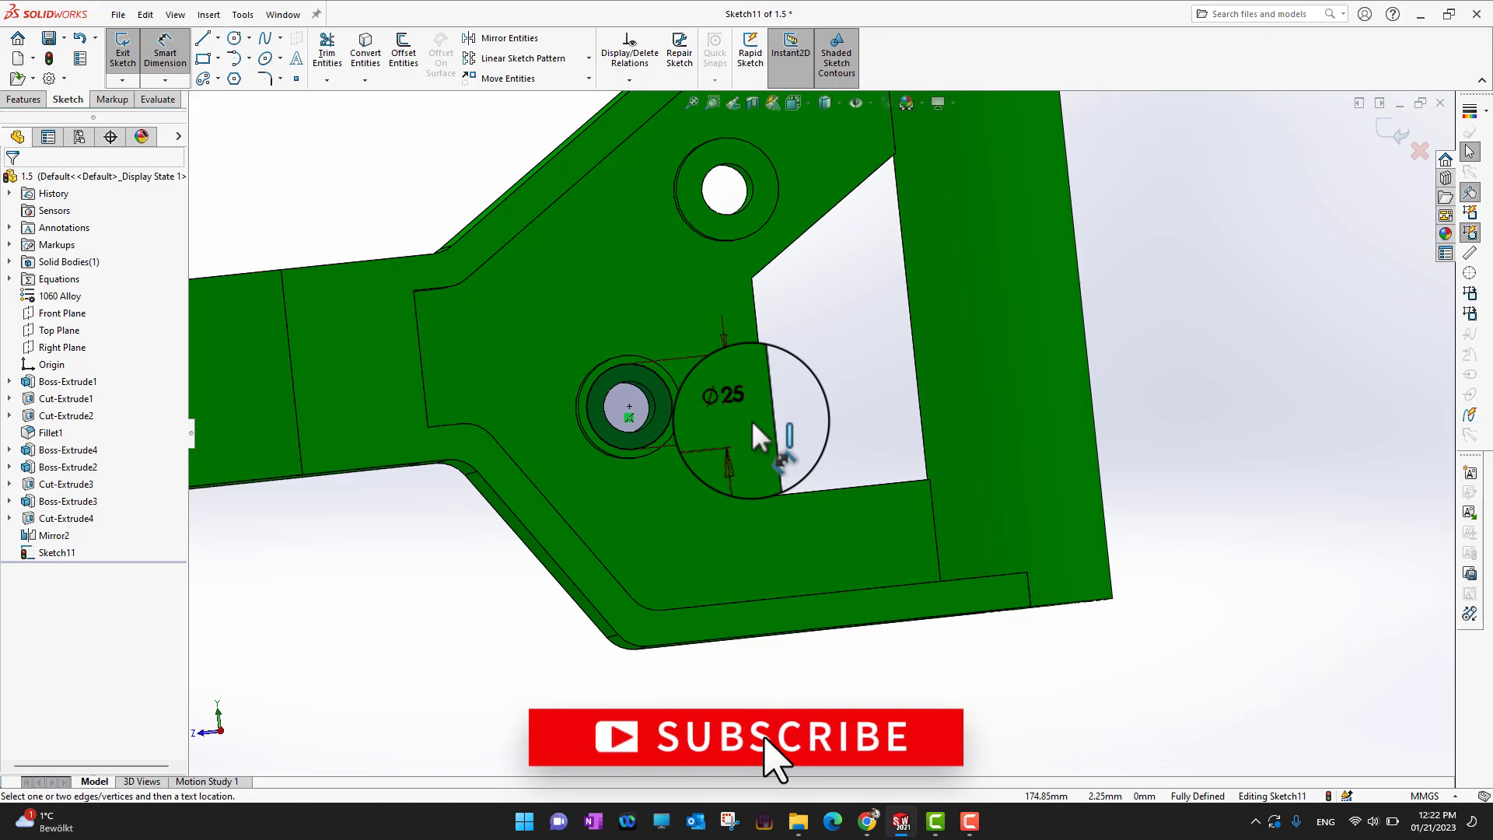
scroll(756, 417, "up", 5)
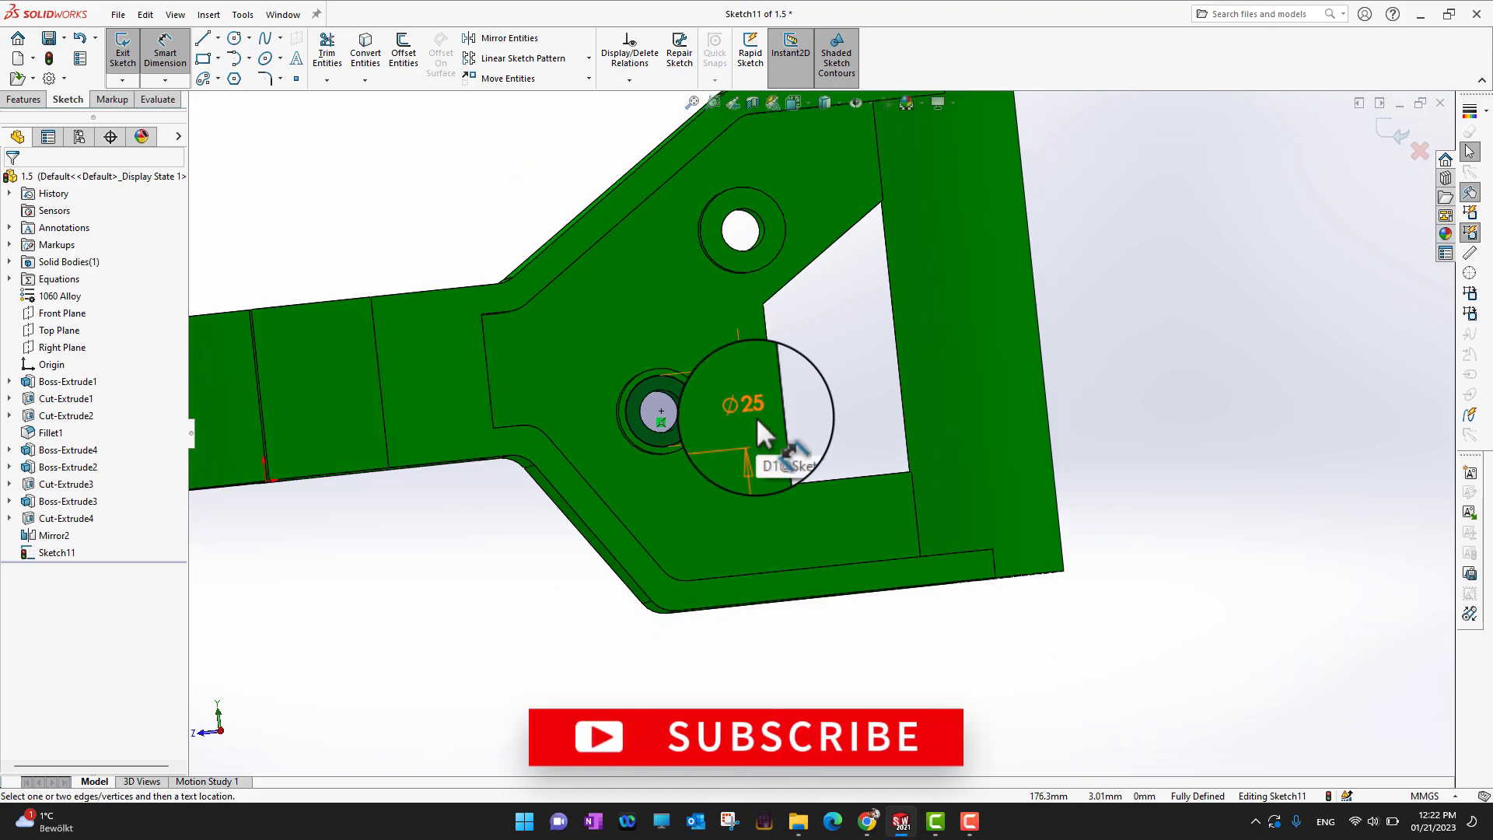
middle_click_drag(1146, 355, 1158, 447)
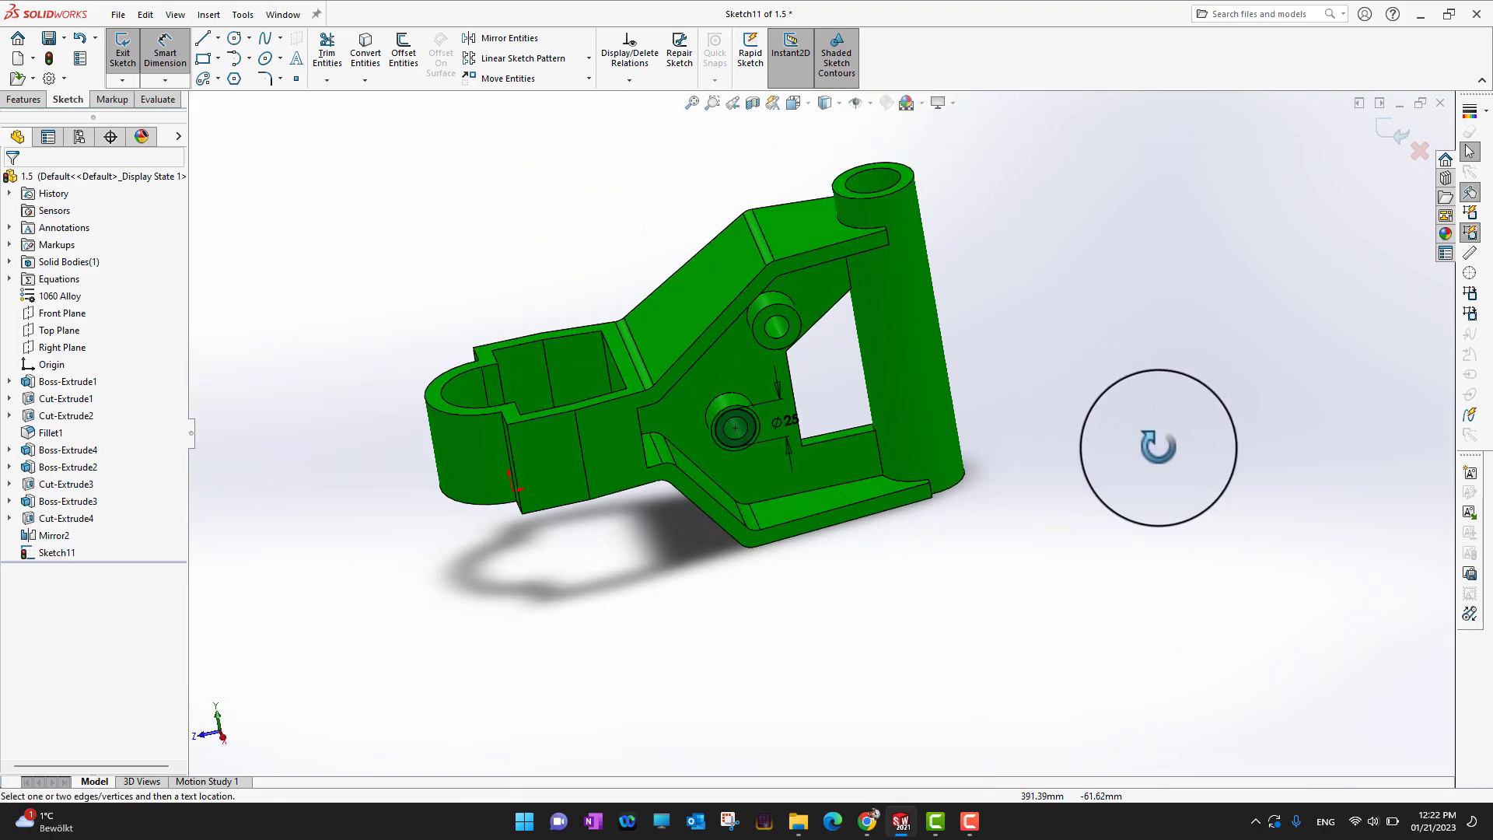